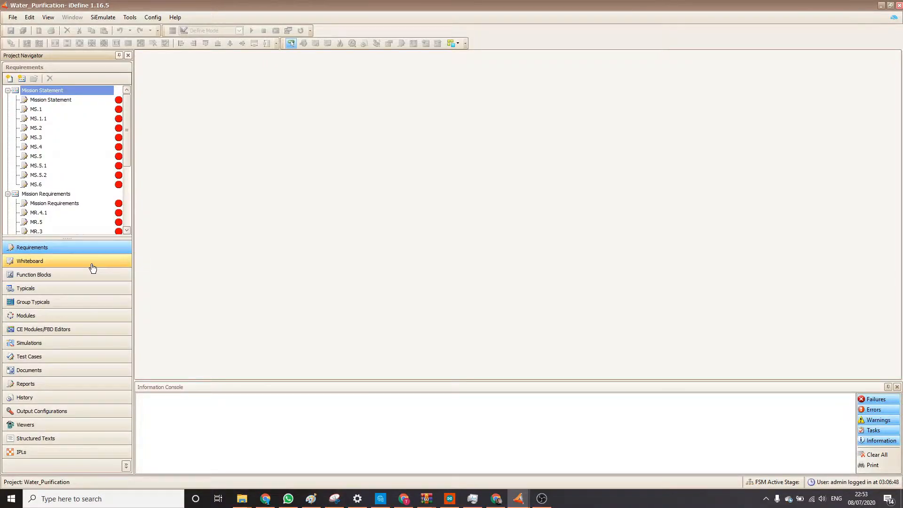
Open the Organisation Chart whiteboard, accepting its proposed revision, and request opening the Project Lifecycle whiteboard.
left_click(92, 266)
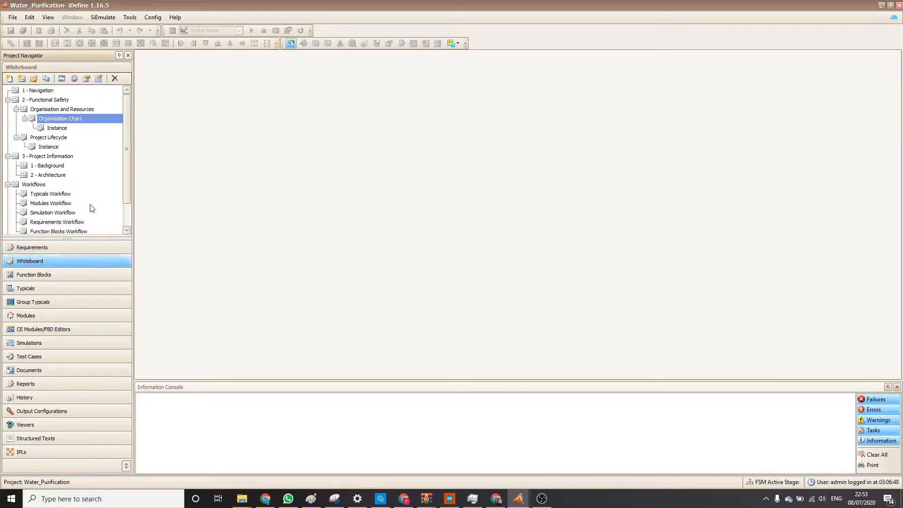
double_click(54, 117)
left_click(495, 300)
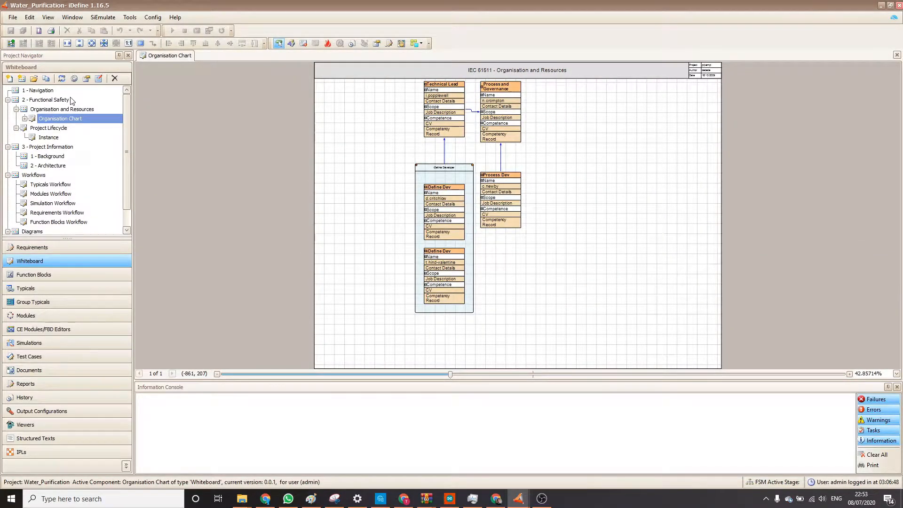
left_click(54, 129)
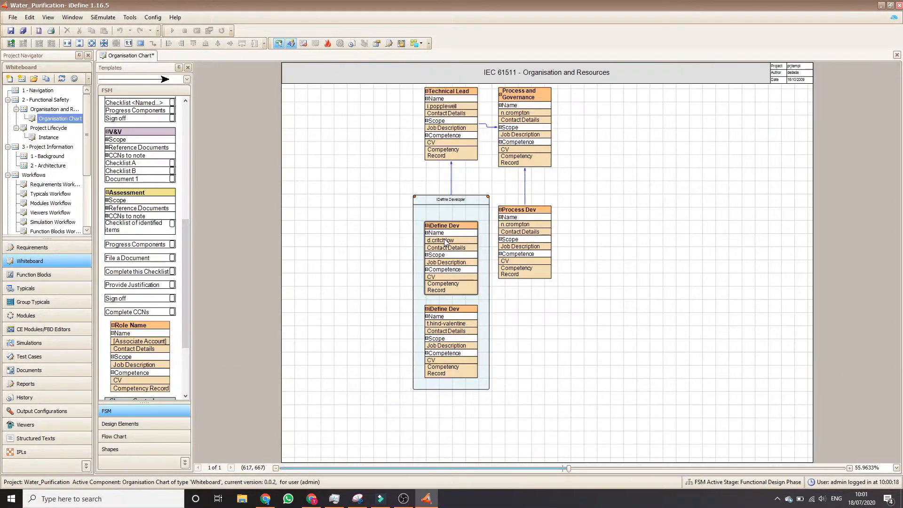
View the account settings and component permissions of the user assigned to the upper iDefine Dev role, leaving them unchanged.
double_click(450, 239)
left_click(554, 123)
left_click(503, 111)
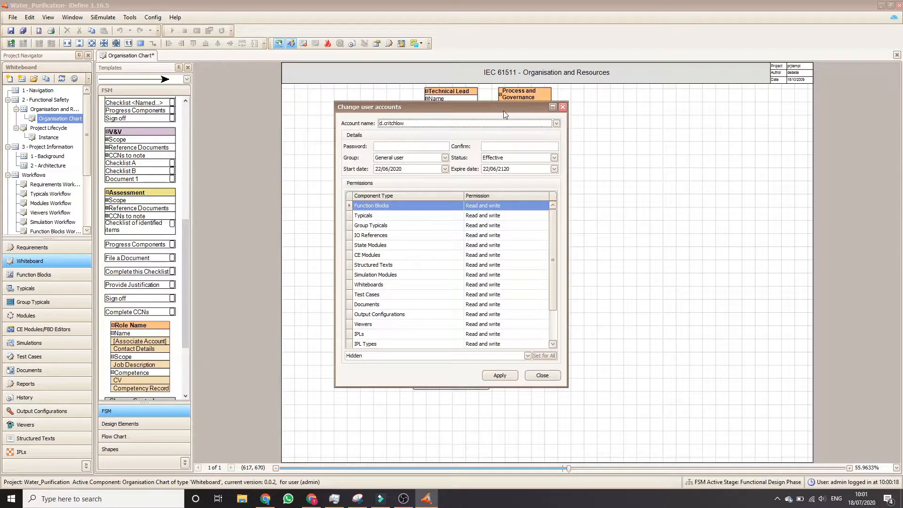
left_click(563, 108)
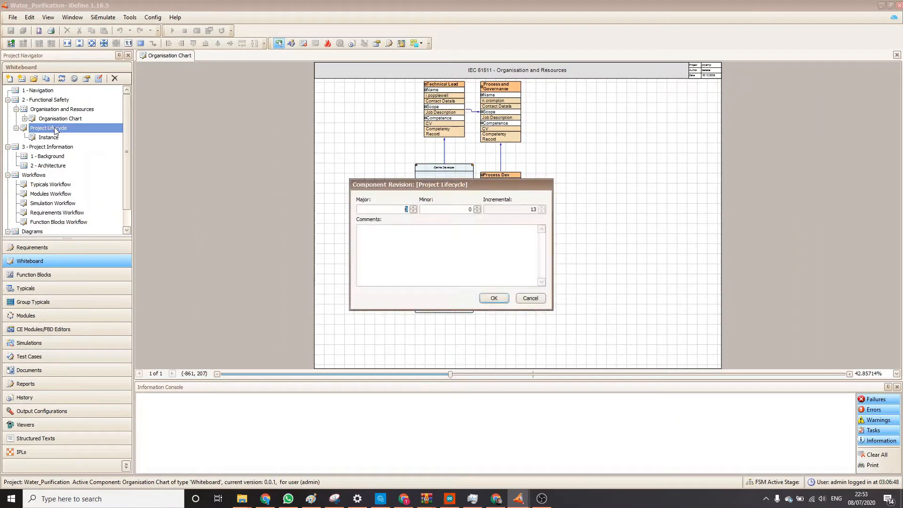
Accept the proposed revision to open the Project Lifecycle whiteboard and focus on its roles and iDefine access area.
left_click(494, 299)
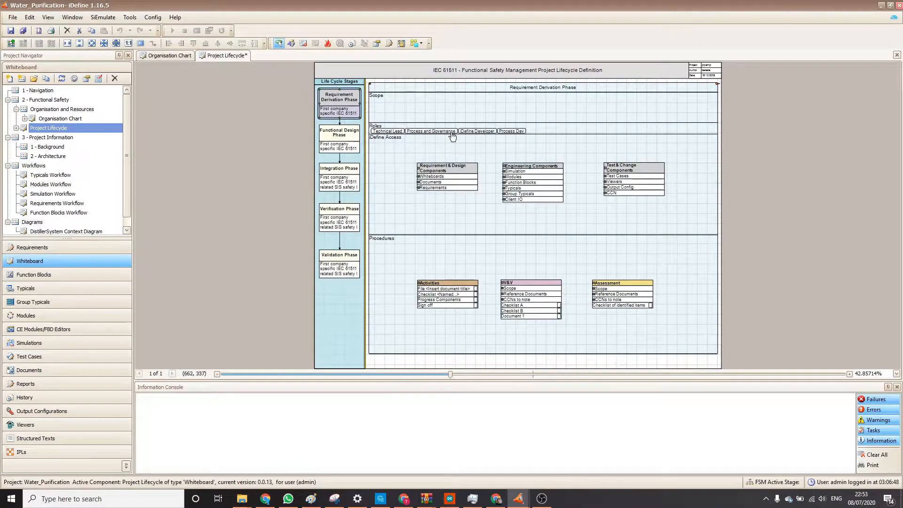
scroll(467, 151, "up", 2)
scroll(467, 150, "up", 1)
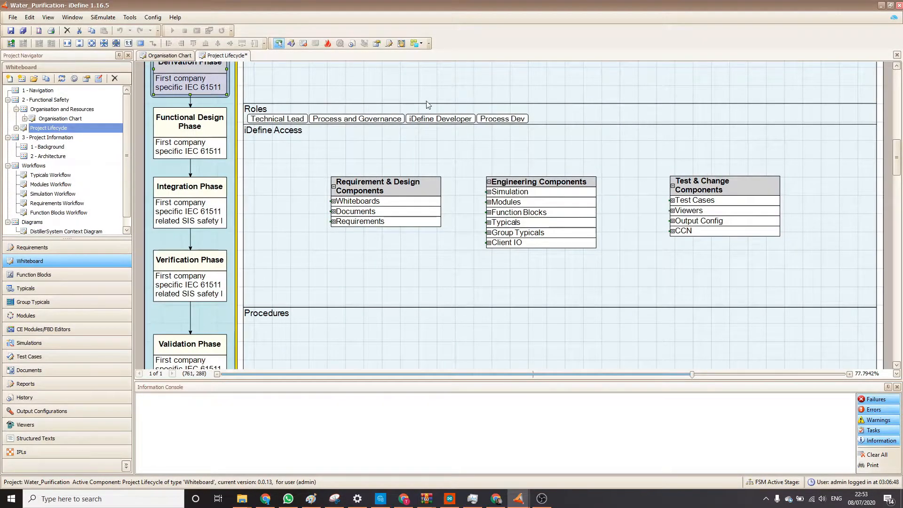
Show the access links of the Technical Lead, Process and Governance, iDefine Developer and Process Dev roles in turn.
left_click(290, 123)
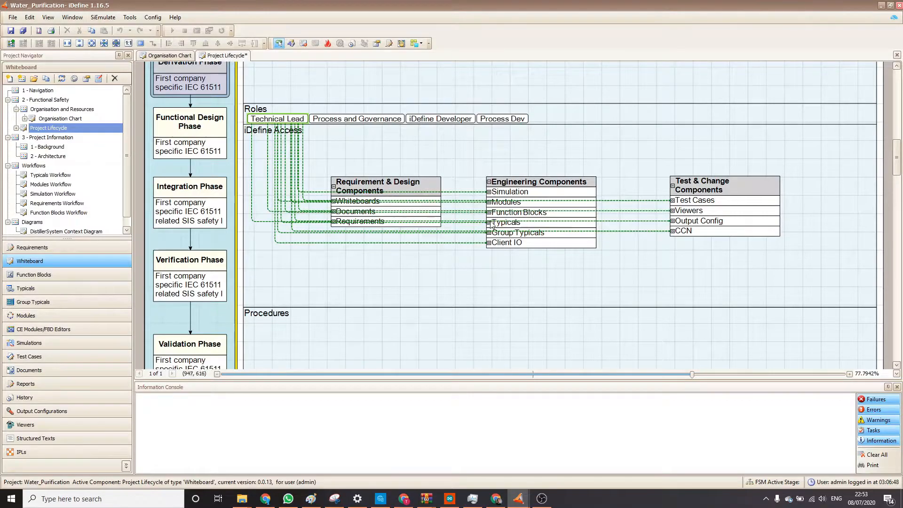
left_click(385, 122)
left_click(453, 121)
left_click(499, 123)
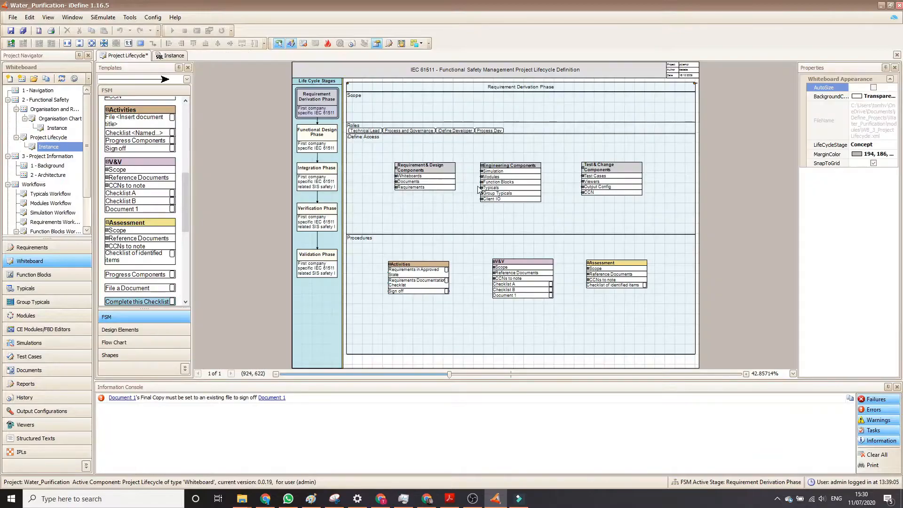
For the Requirement Derivation Phase, examine the Technical Lead's links and the role links of the Activities group and its approved-requirements entry.
left_click(320, 106)
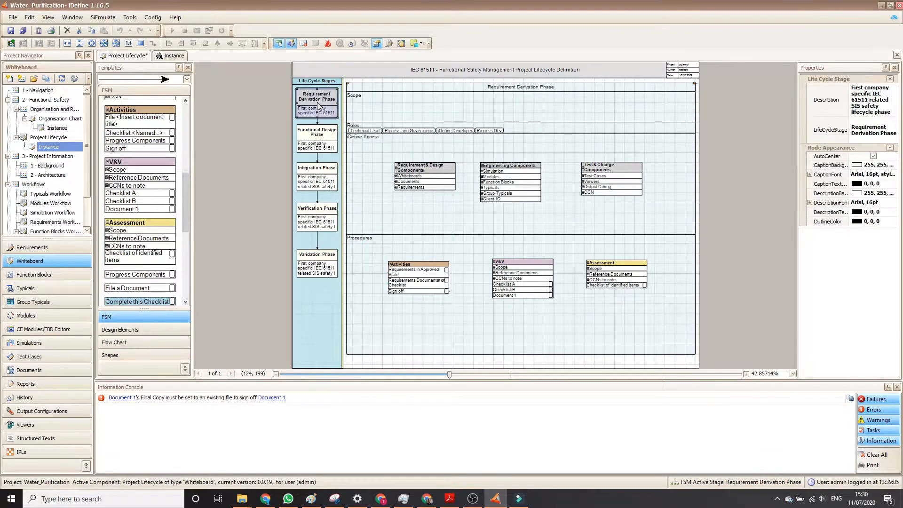
left_click(373, 134)
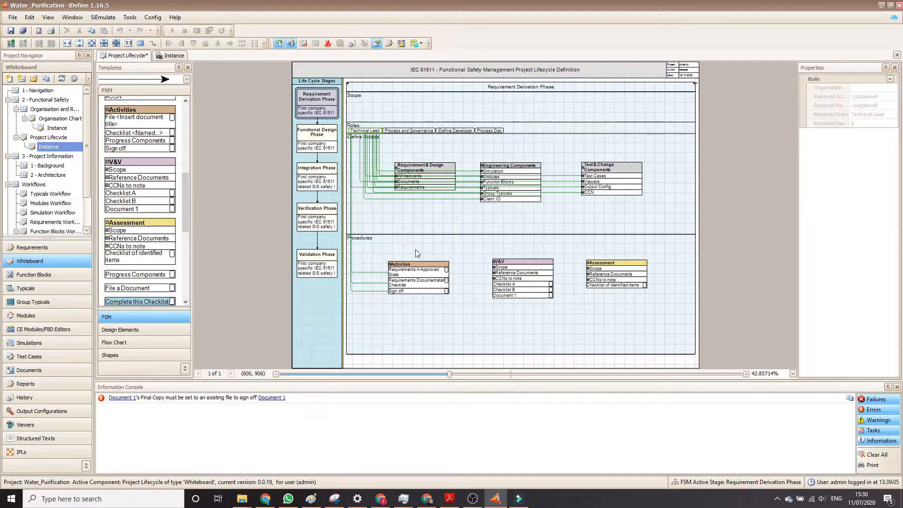
left_click(444, 274)
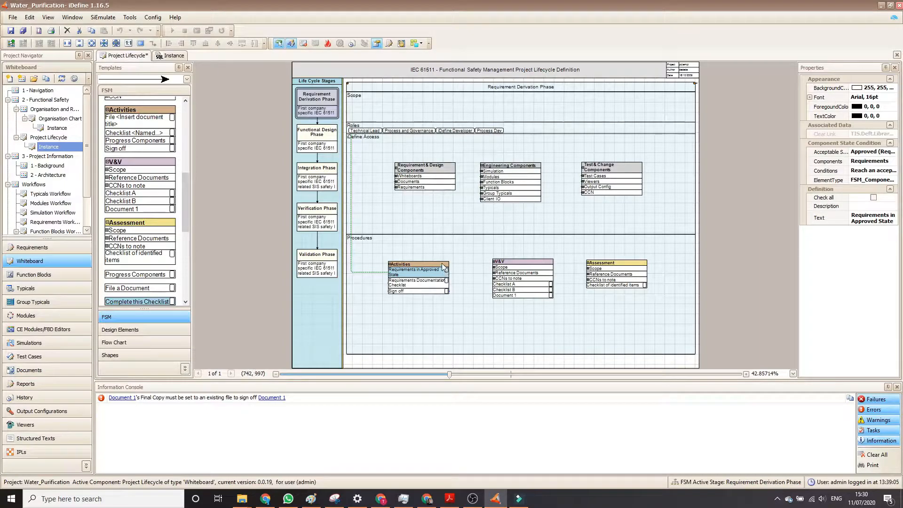
left_click(443, 266)
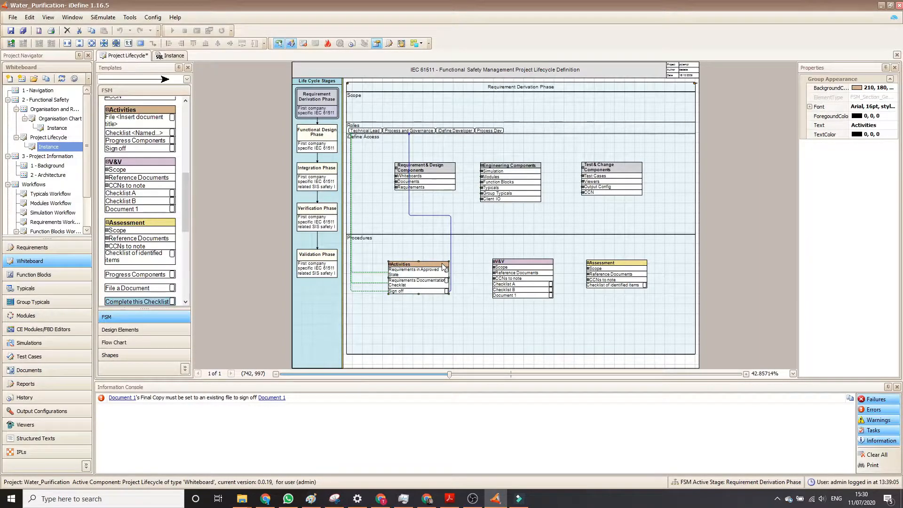
key("Escape")
Replace the V&V and Assessment groups in the Procedures area with two new Activities groups beside the existing one.
left_click(510, 263)
key("Delete")
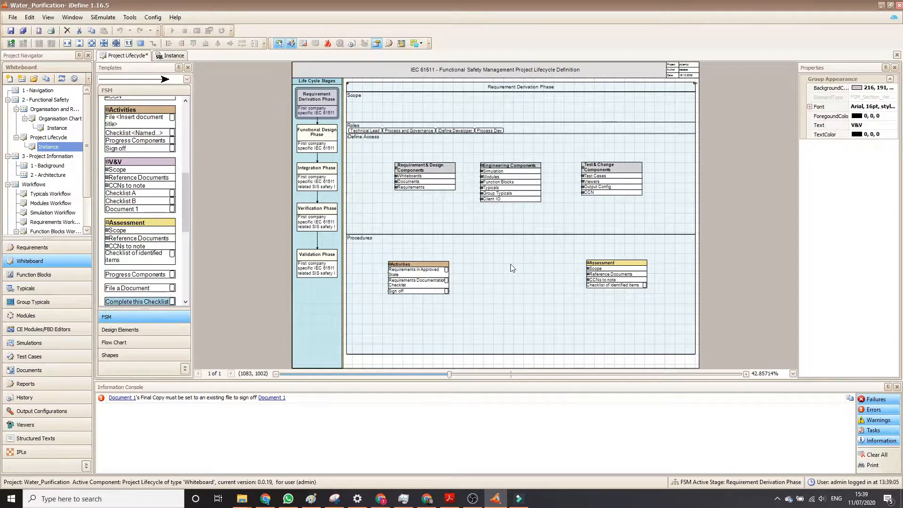
left_click(624, 262)
key("Delete")
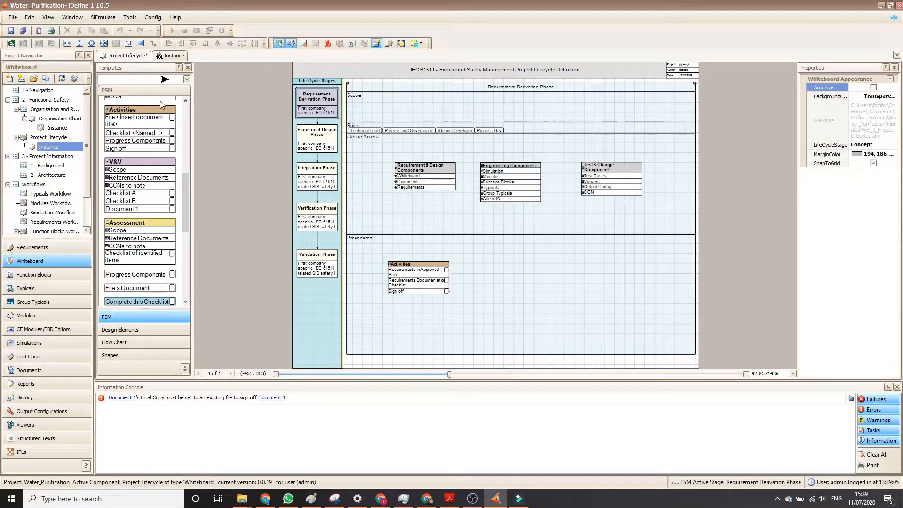
left_click_drag(144, 114, 501, 270)
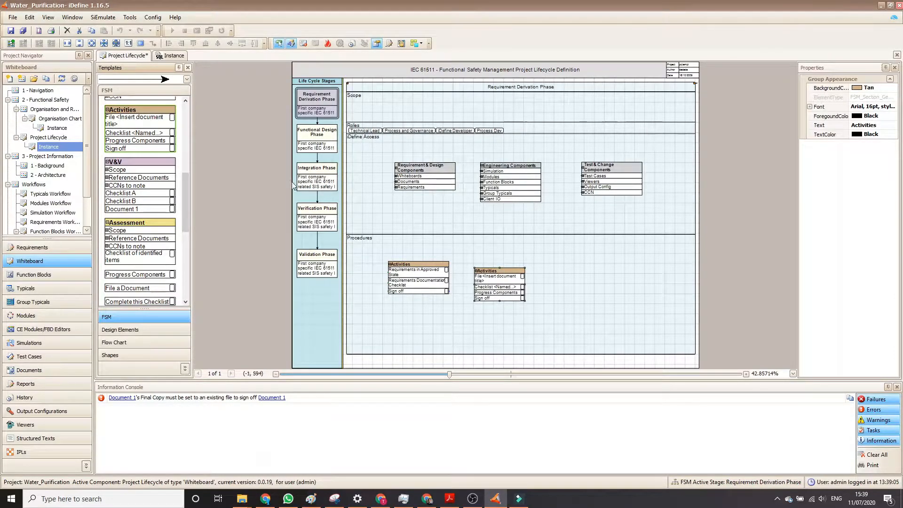
left_click_drag(147, 113, 587, 267)
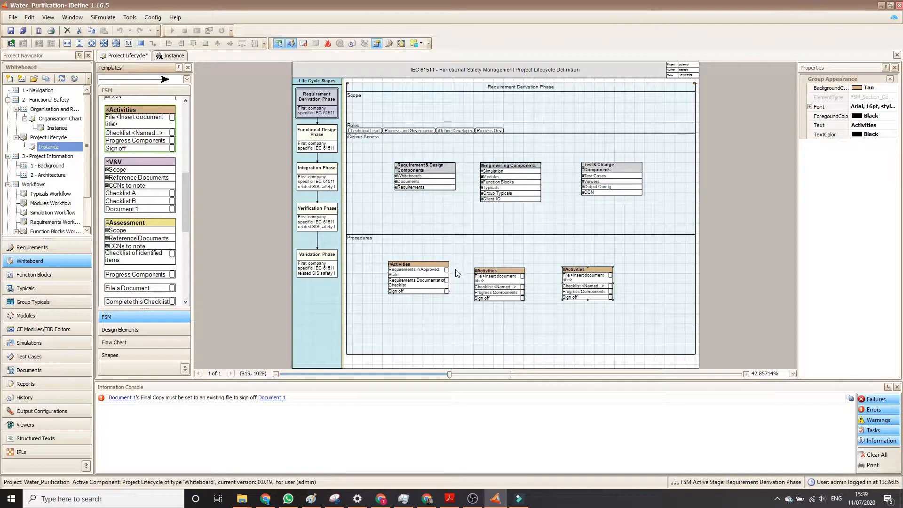
Remove the File and Progress Components entries from the middle Activities group, and link the three Activities groups in sequence from each Sign off.
left_click(490, 278)
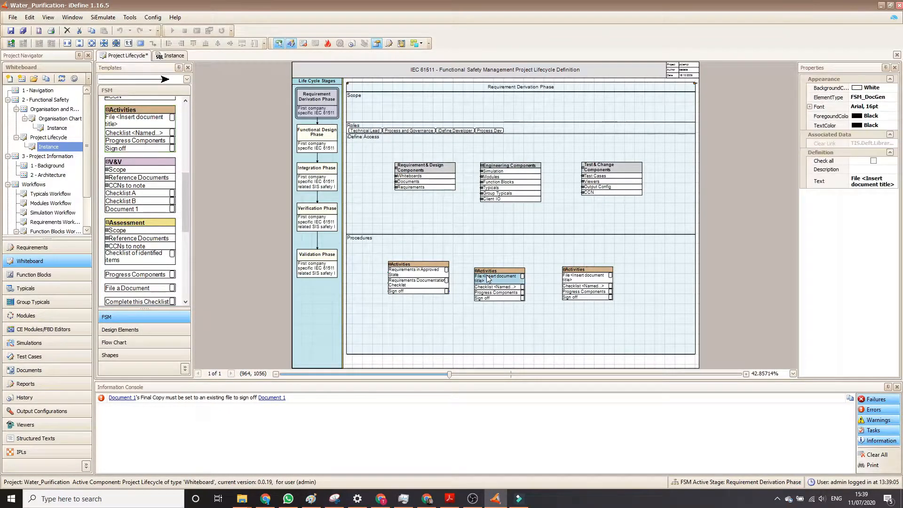
key("Delete")
left_click(501, 282)
key("Delete")
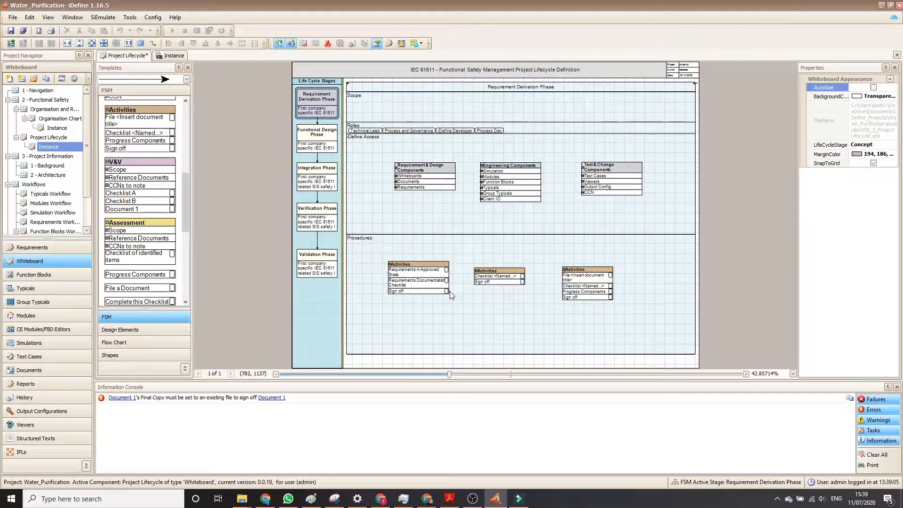
mouse_move(449, 292)
left_mouse_down()
mouse_move(474, 274)
mouse_move(477, 282)
left_mouse_up()
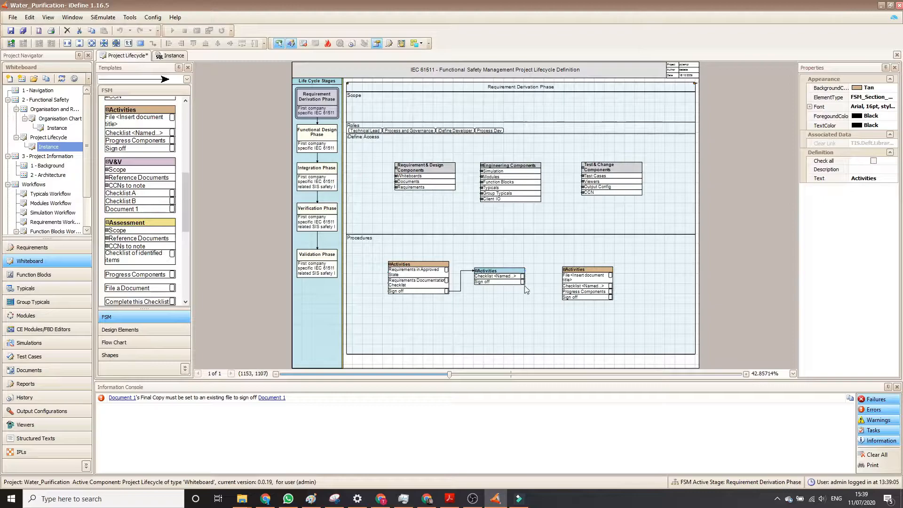
left_click_drag(525, 284, 564, 270)
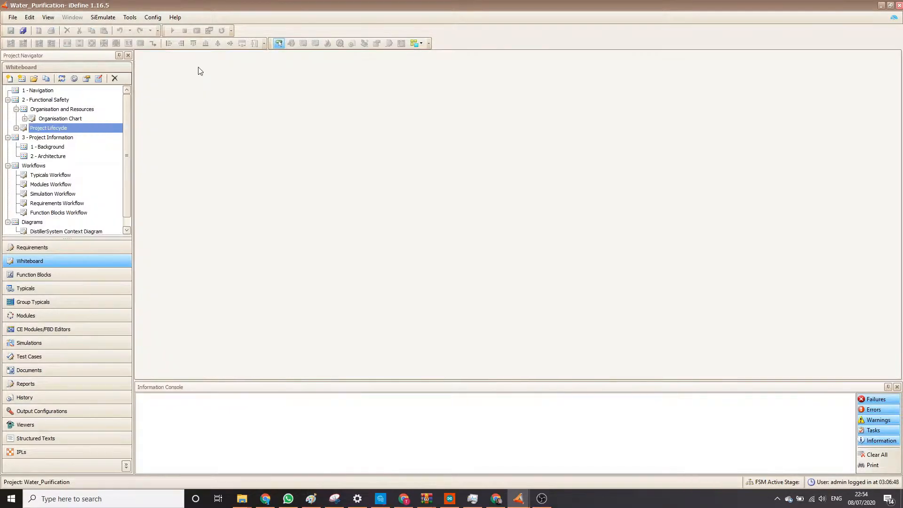
Open the Typicals Workflow whiteboard and the Function Blocks Workflow whiteboard, accepting the proposed revision of each.
double_click(51, 178)
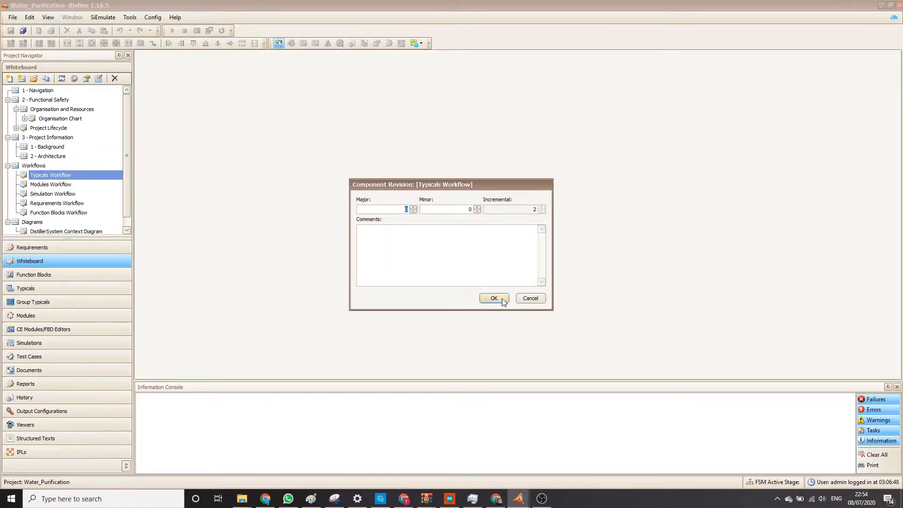
left_click(494, 297)
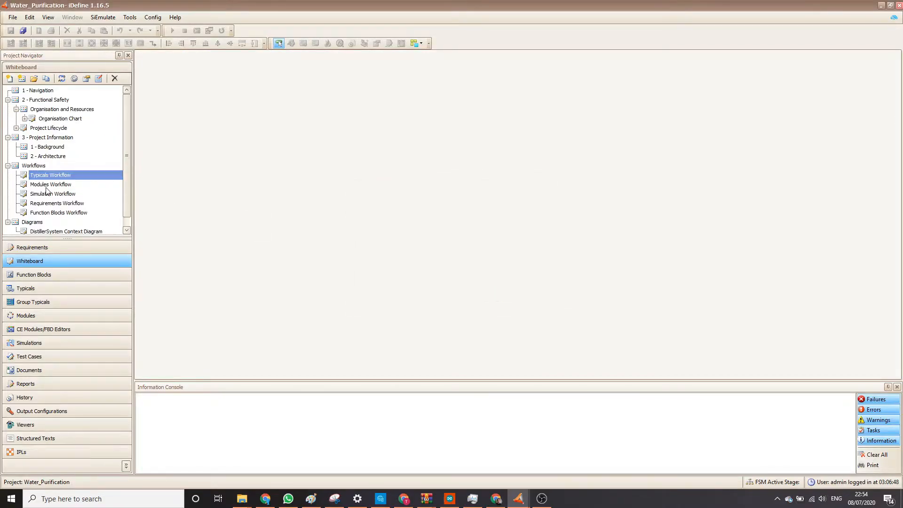
double_click(47, 212)
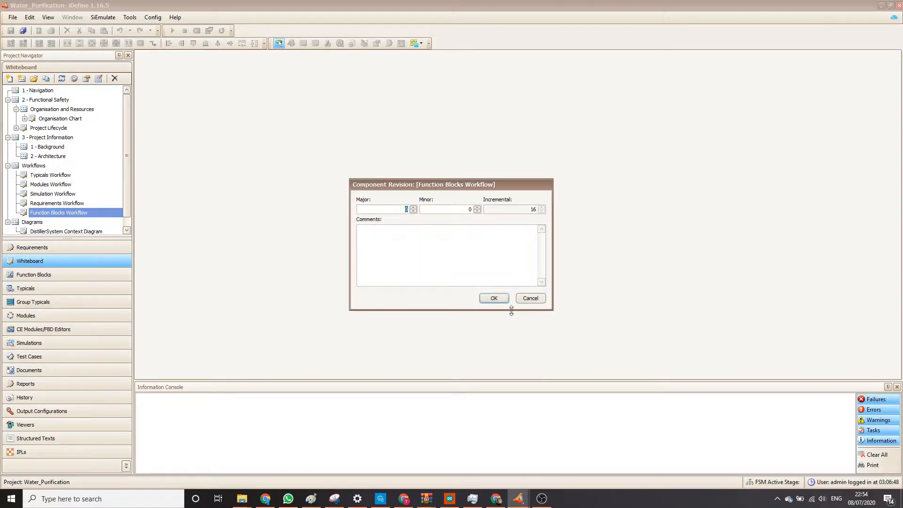
left_click(494, 298)
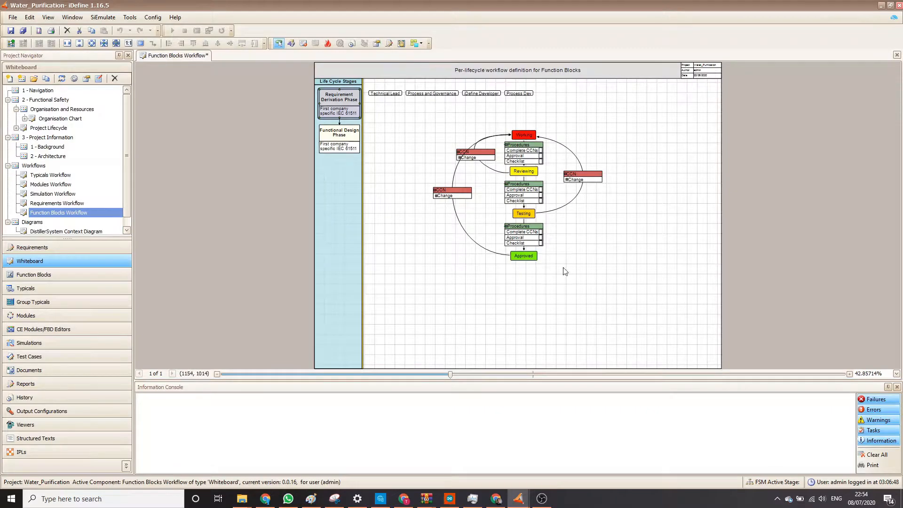
Show the links of the Technical Lead and iDefine Developer roles in the Function Blocks workflow diagram.
scroll(525, 162, "up", 5)
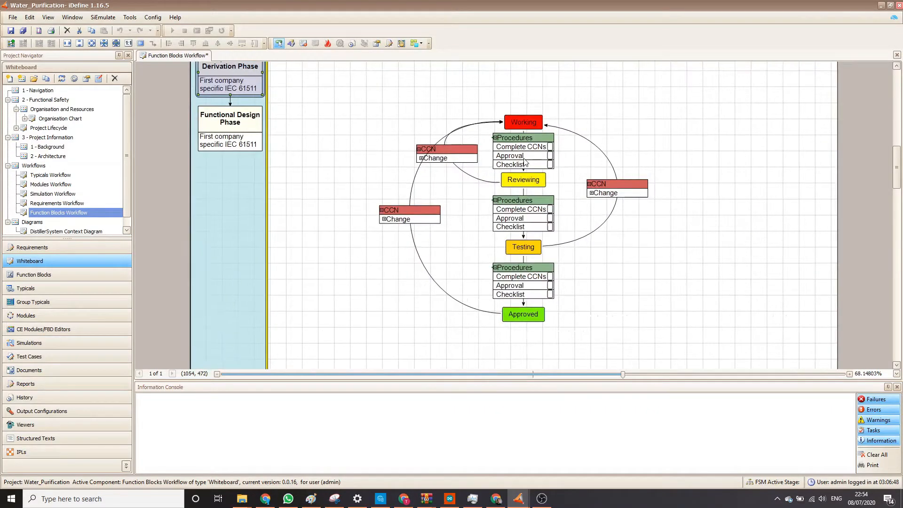
scroll(526, 162, "up", 3)
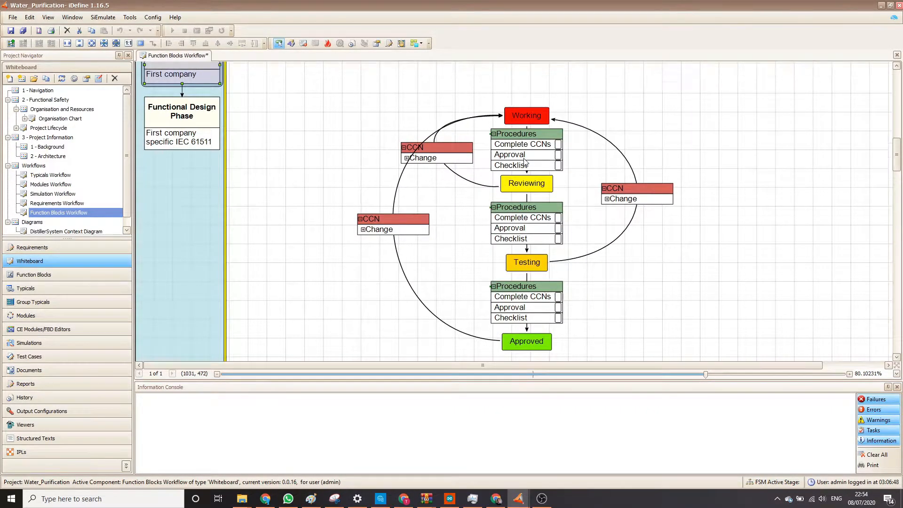
left_click(288, 87)
left_click(438, 86)
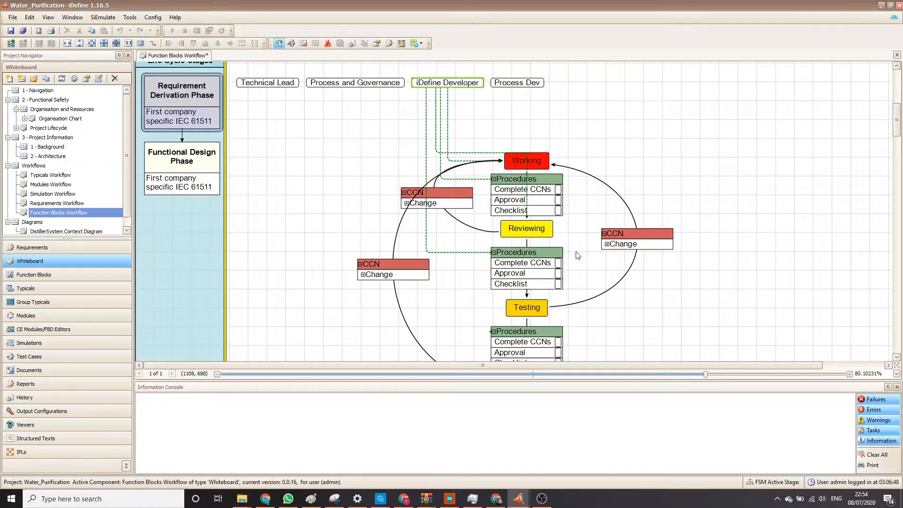
Review the checklists in the procedures between Working and Reviewing and between Reviewing and Testing, closing each one.
left_click(507, 213)
double_click(507, 213)
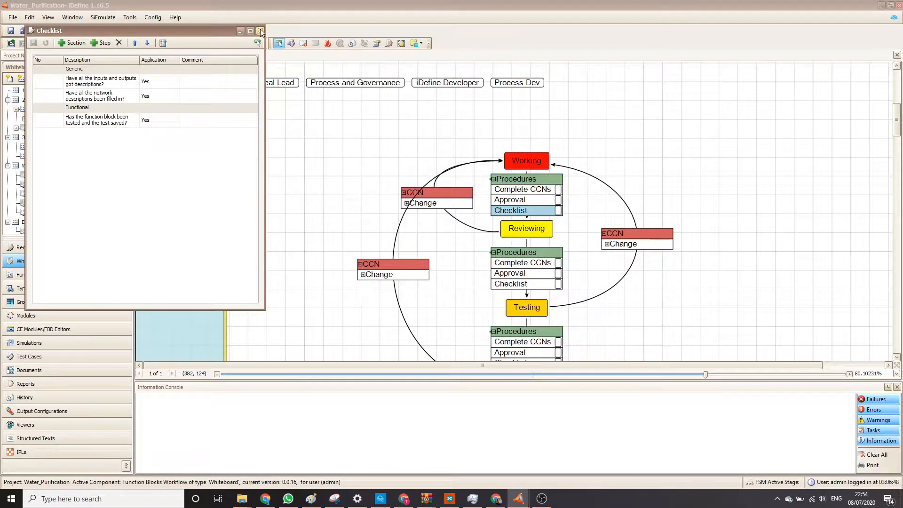
left_click(259, 31)
double_click(513, 285)
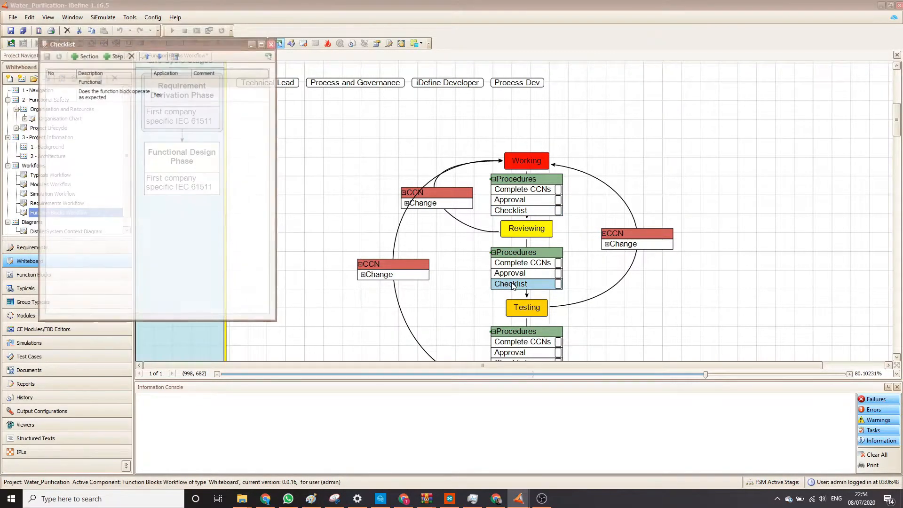
left_click(263, 43)
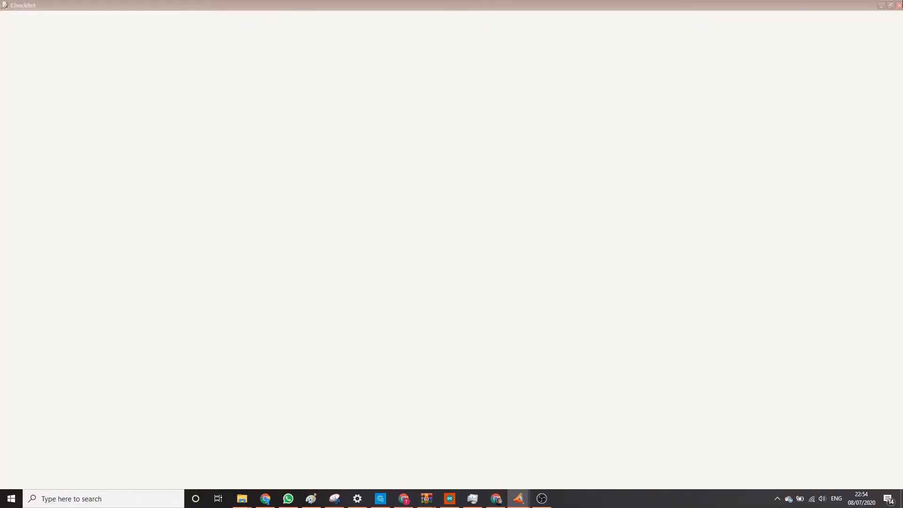
left_click(900, 4)
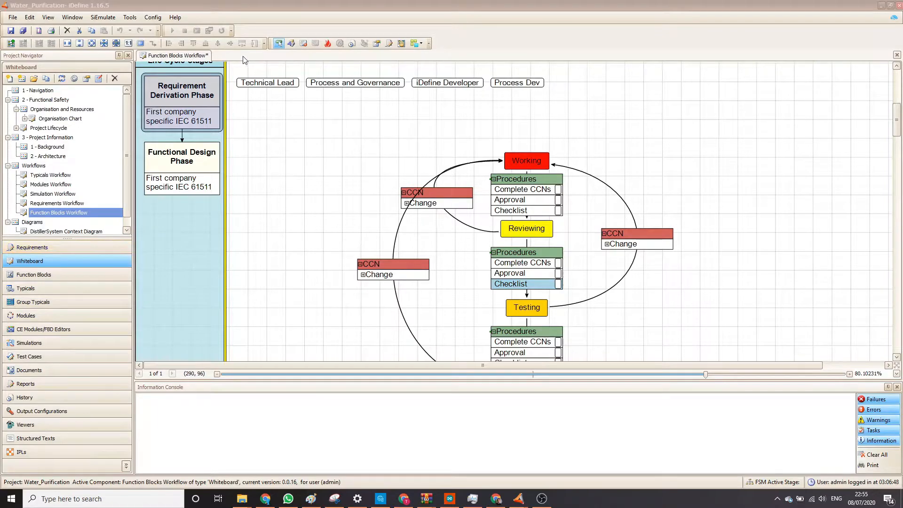
Close the Function Blocks Workflow whiteboard without saving and show the project's function blocks.
right_click(197, 57)
left_click(217, 70)
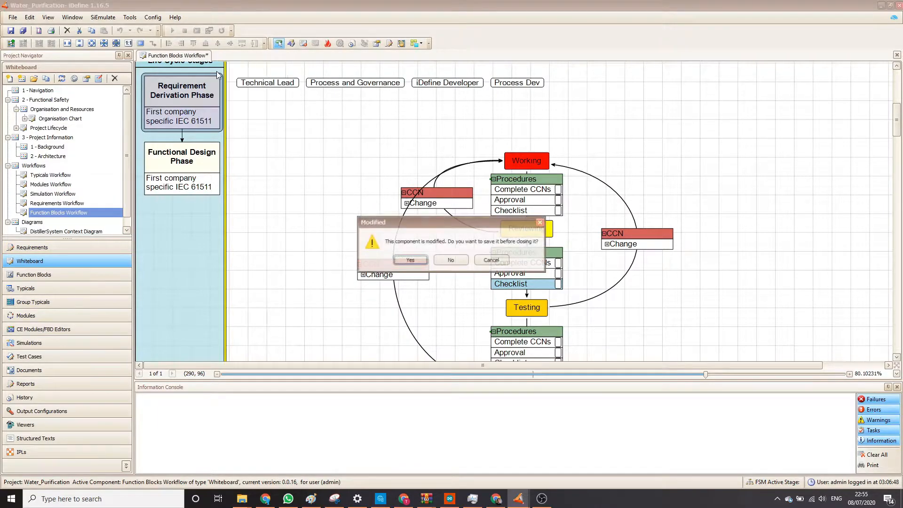
left_click(457, 260)
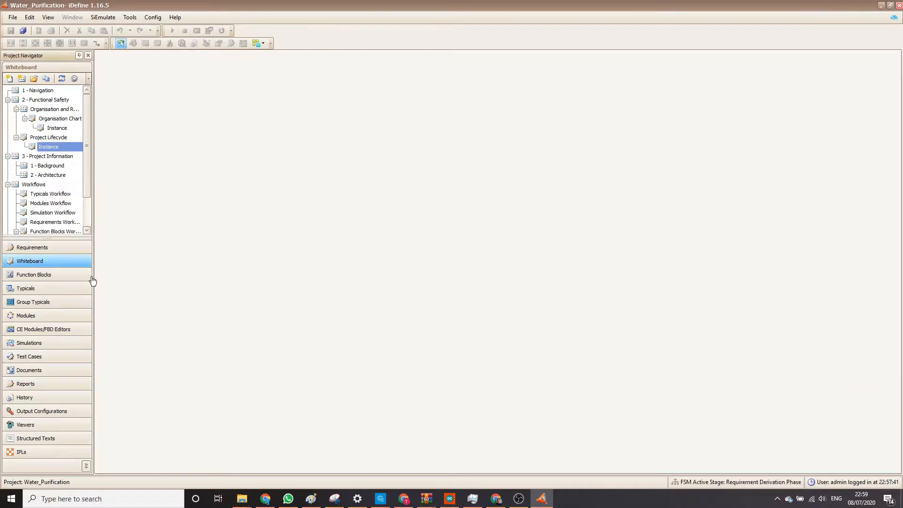
left_click(70, 281)
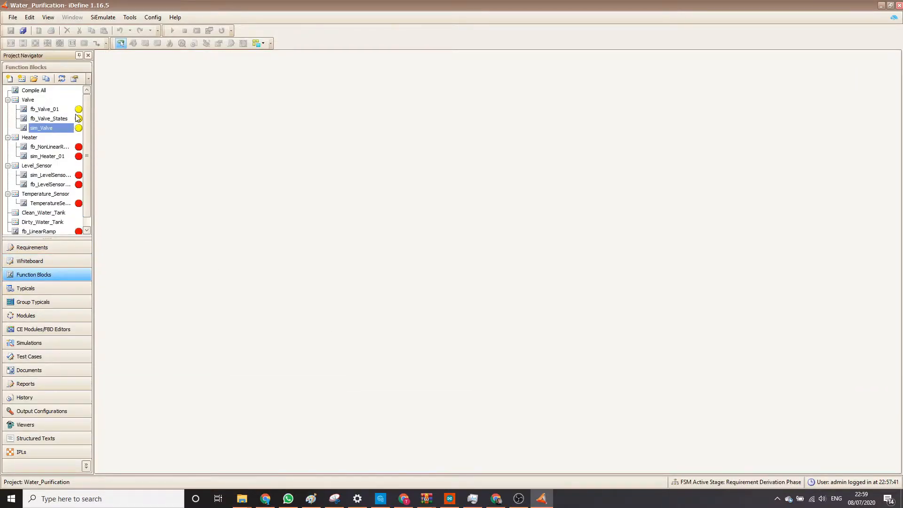
Open the workflow of the fb_Valve_01 function block and its checklist in the procedures between Reviewing and Testing.
double_click(76, 108)
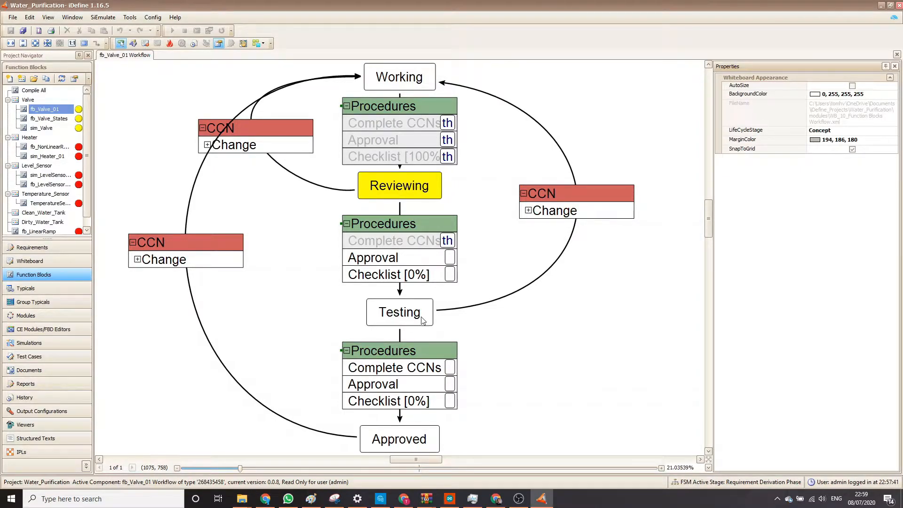
left_click(399, 284)
double_click(399, 274)
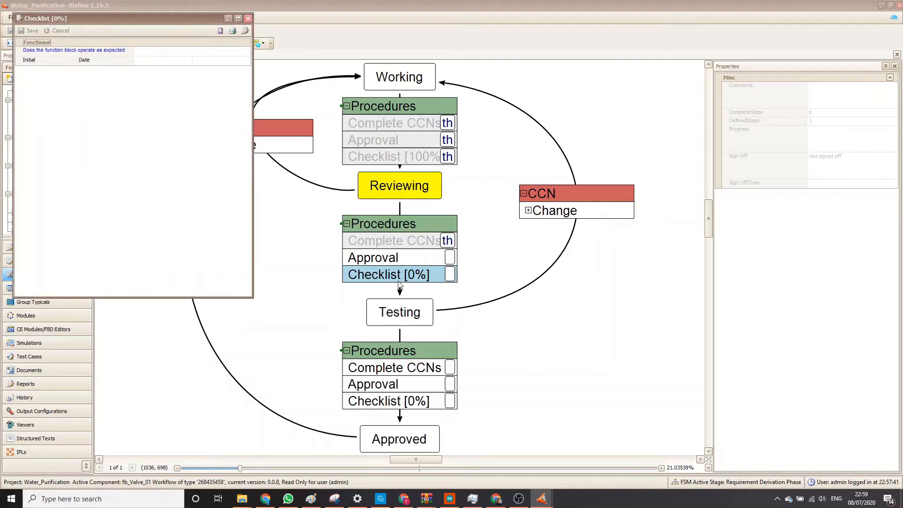
Answer yes to whether the function block operates as expected, discard the entry and close the checklist.
left_click(159, 53)
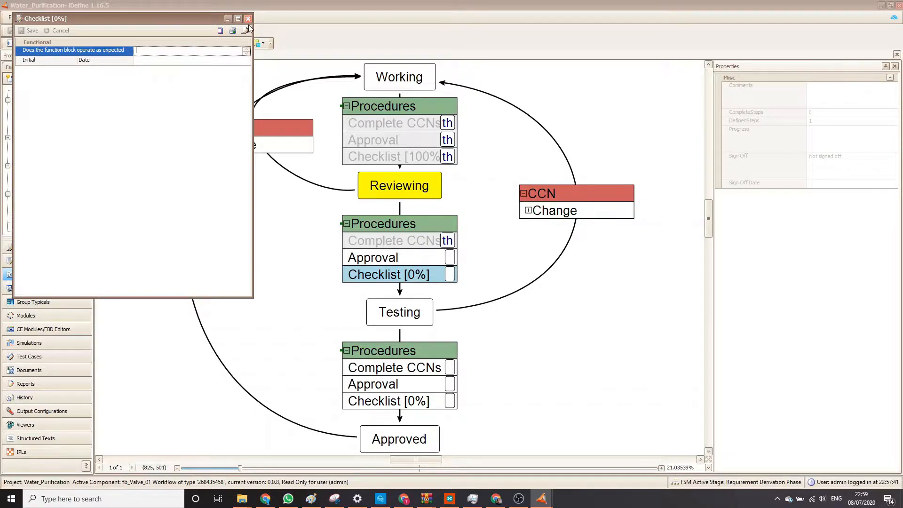
type("yes")
key("BackSpace")
key("BackSpace")
key("BackSpace")
type("yes")
left_click(214, 83)
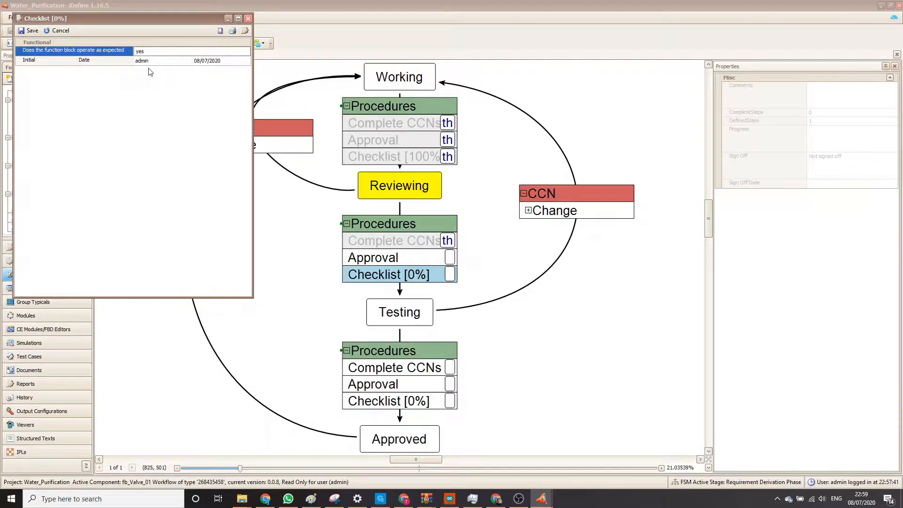
left_click(60, 31)
left_click(248, 19)
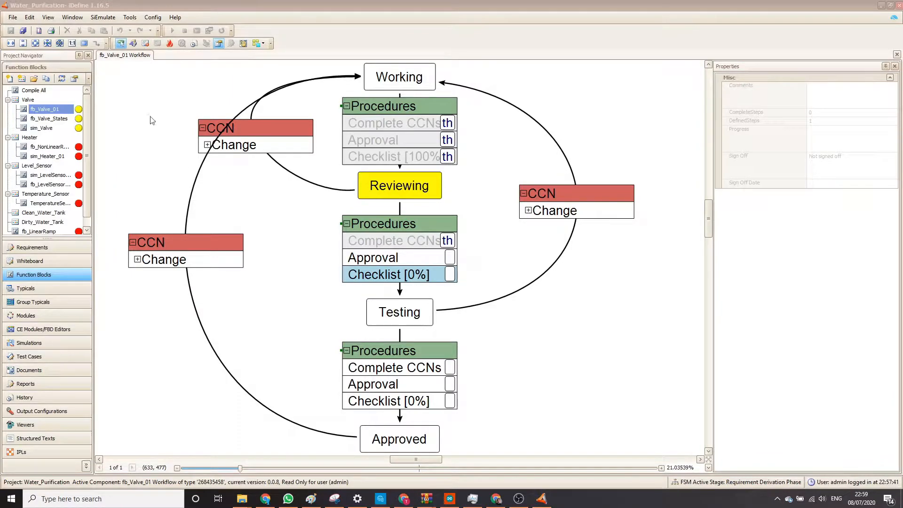
Browse the rest of the function blocks and the project's requirements, typicals and modules.
scroll(73, 160, "down", 1)
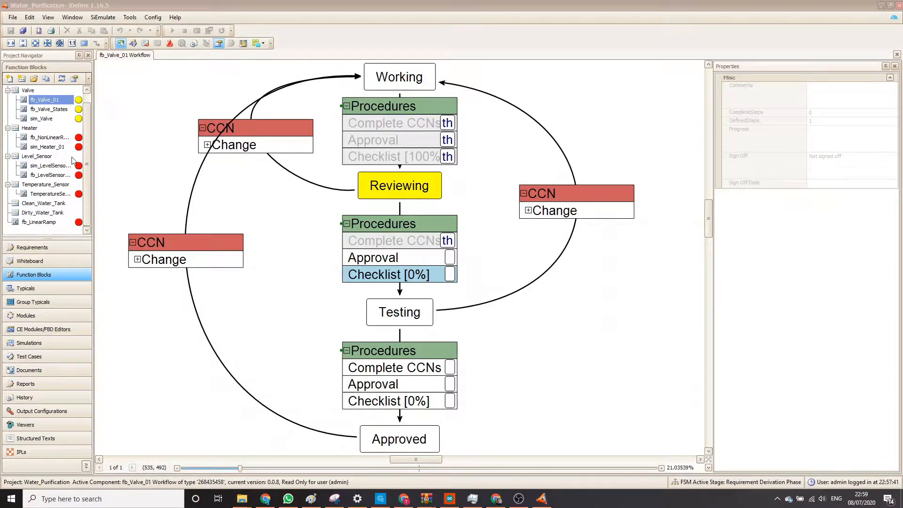
left_click(53, 249)
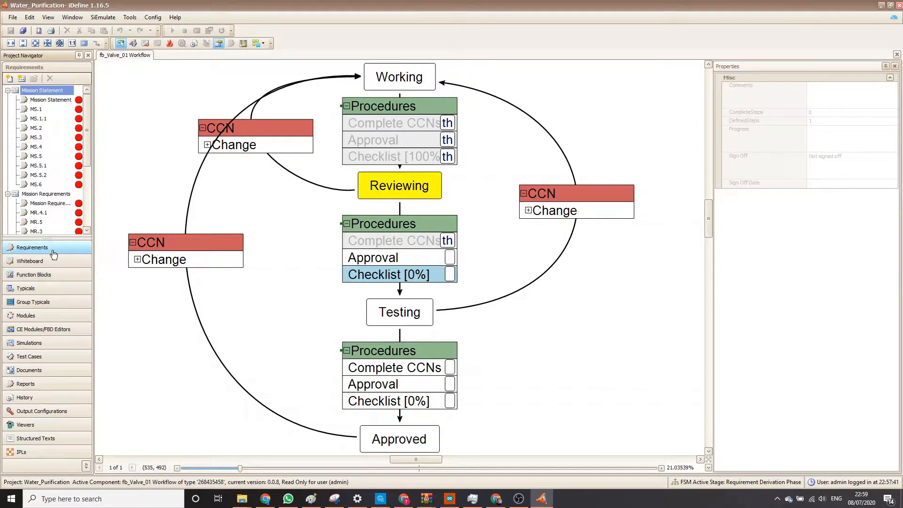
left_click(49, 290)
left_click(55, 317)
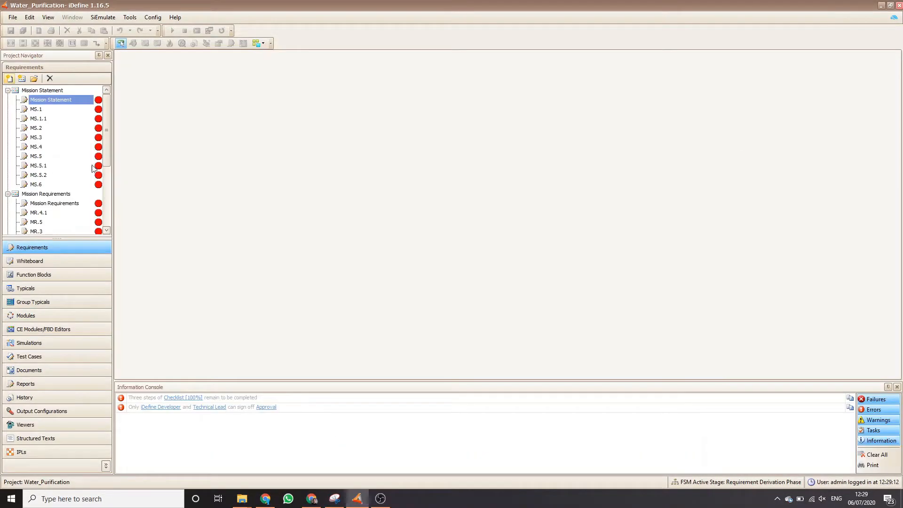
Open the Requirements Overview and arrange the requirements as a tree.
left_click(130, 17)
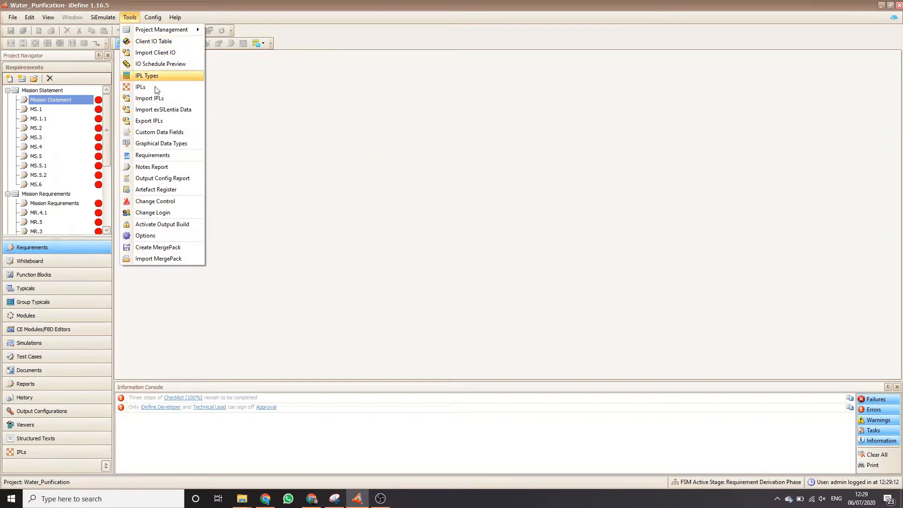
left_click(160, 155)
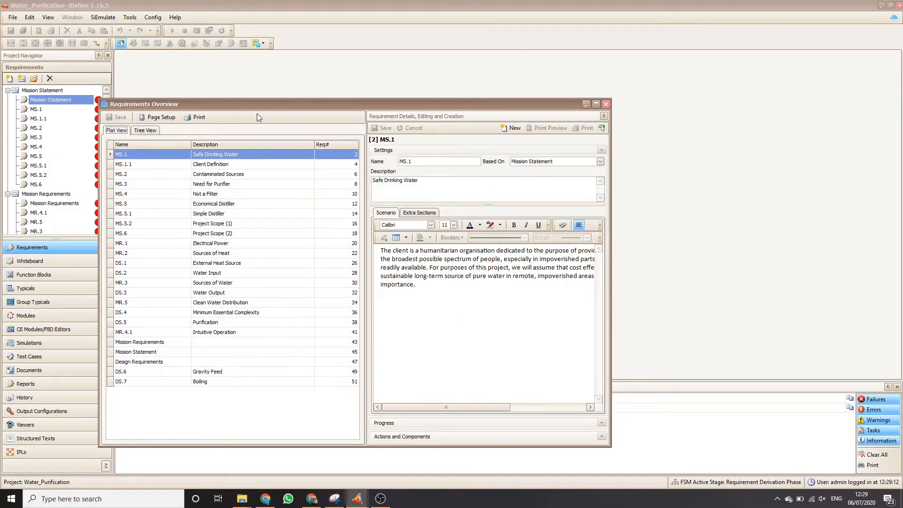
left_click(143, 134)
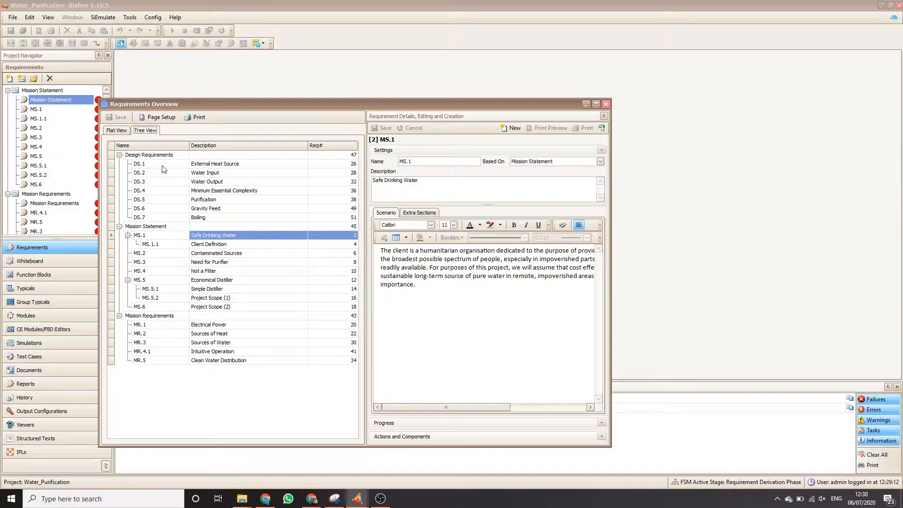
Examine the Mission Statement and Design Requirements entries and the details of requirement DS.1, External Heat Source.
left_click(269, 226)
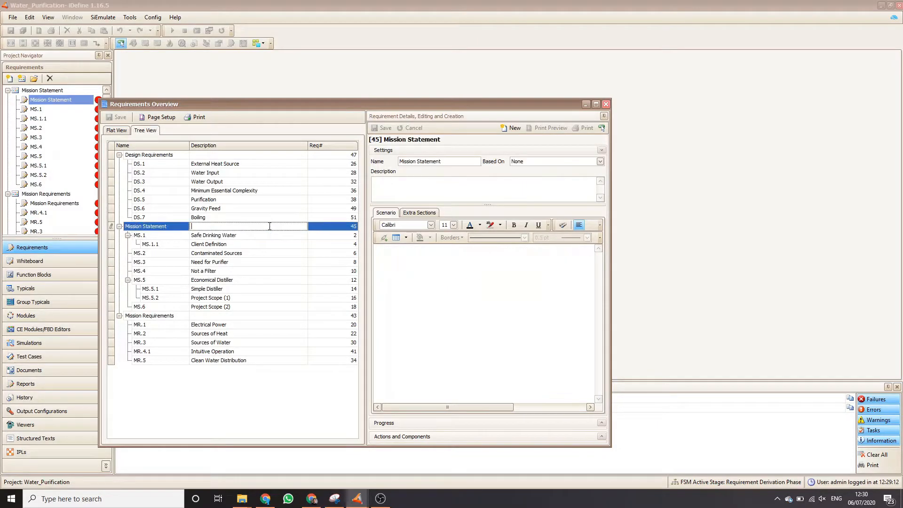
left_click(166, 155)
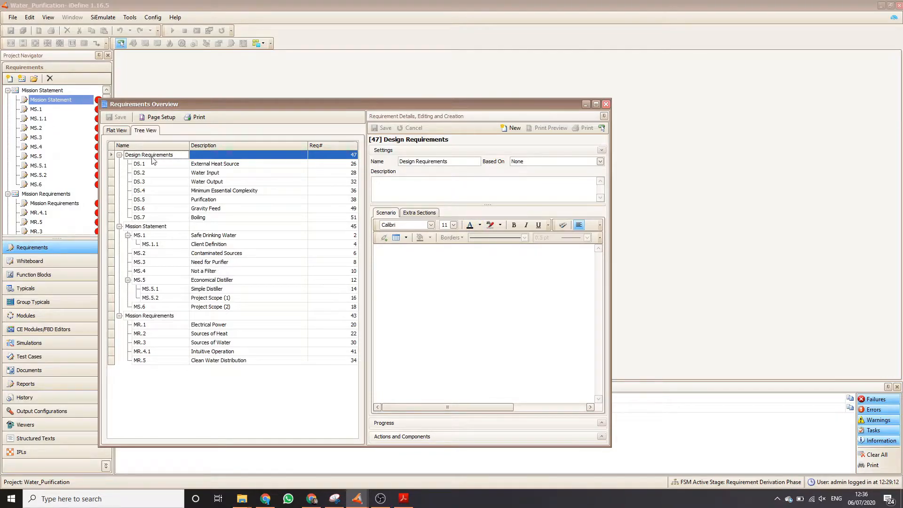
left_click(223, 164)
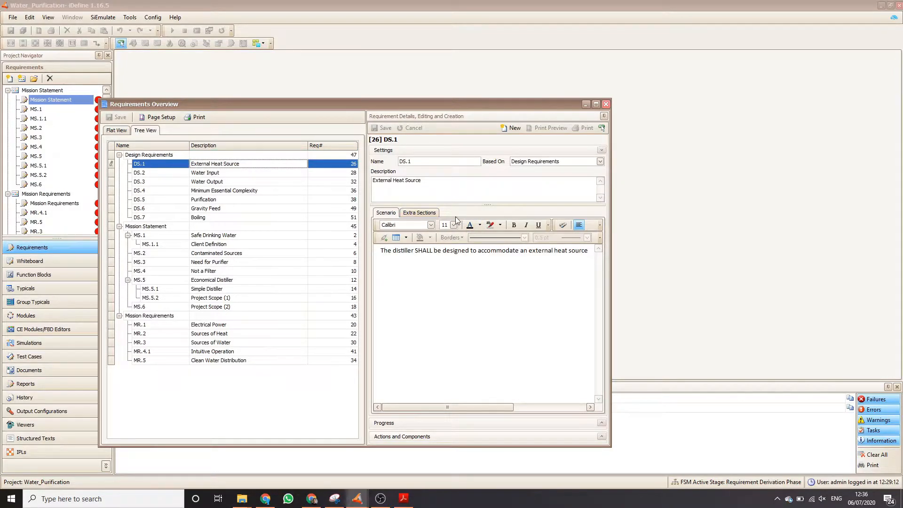
left_click_drag(440, 181, 371, 181)
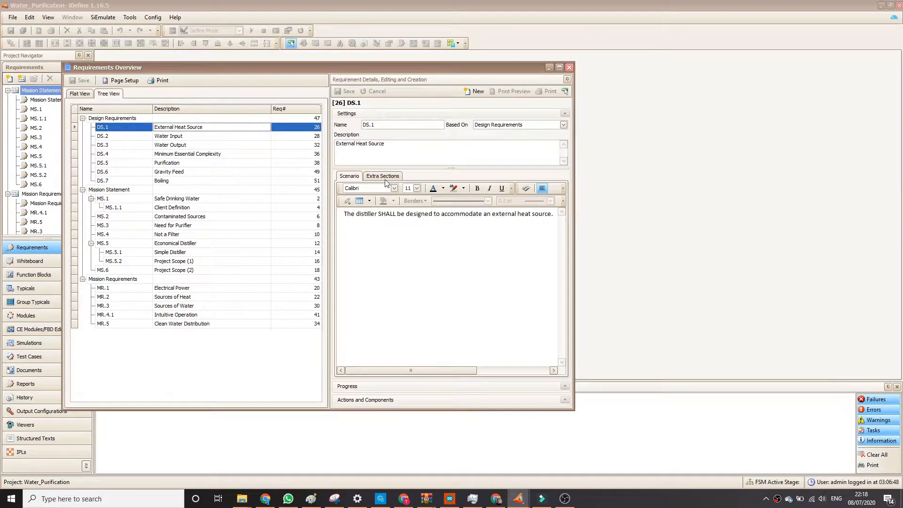
Show the Design Justification extra section of DS.1, widening the overview window and its details area to read the text.
left_click(384, 177)
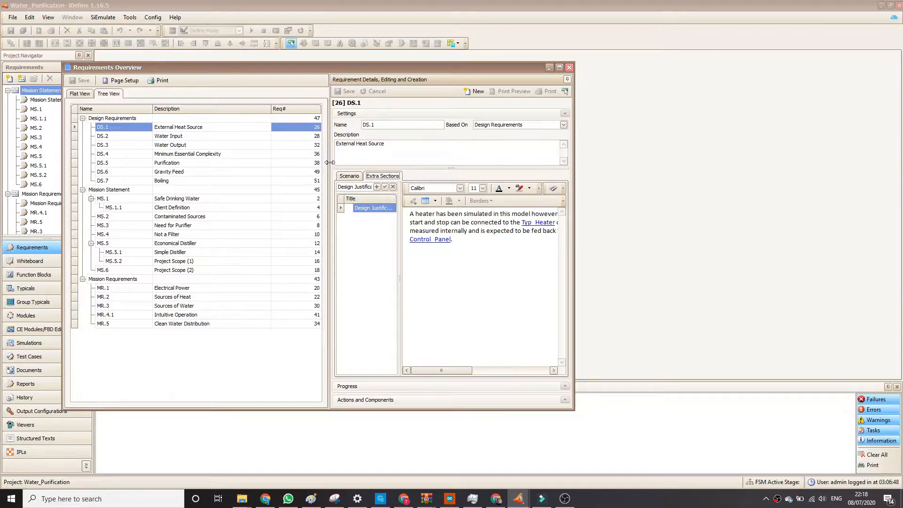
left_click_drag(329, 162, 254, 164)
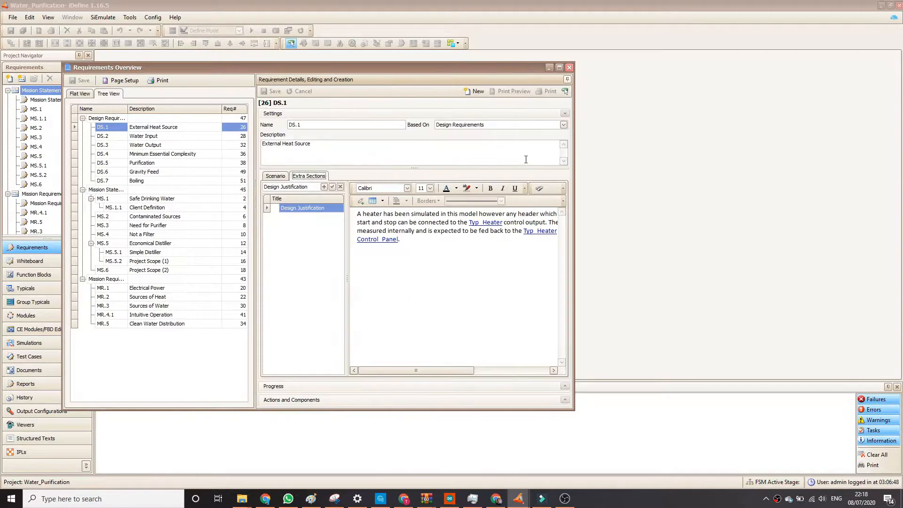
left_click_drag(575, 158, 796, 165)
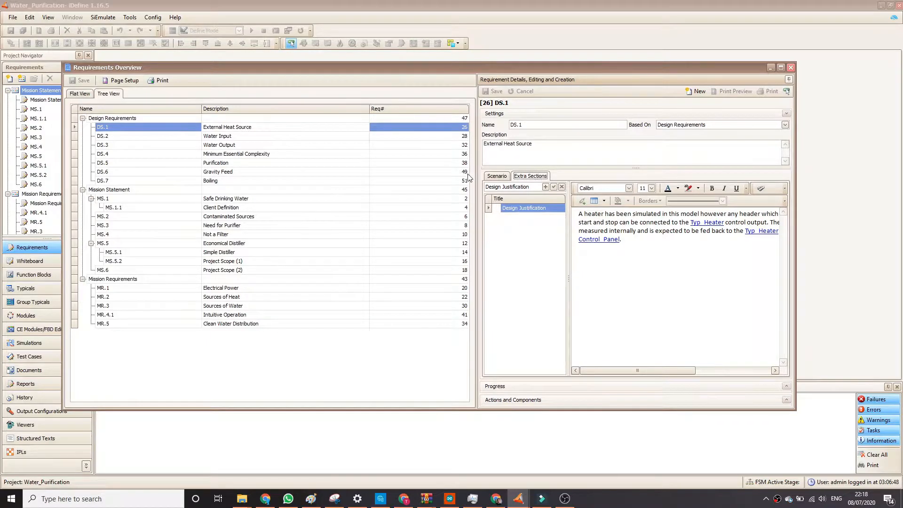
left_click_drag(477, 174, 366, 184)
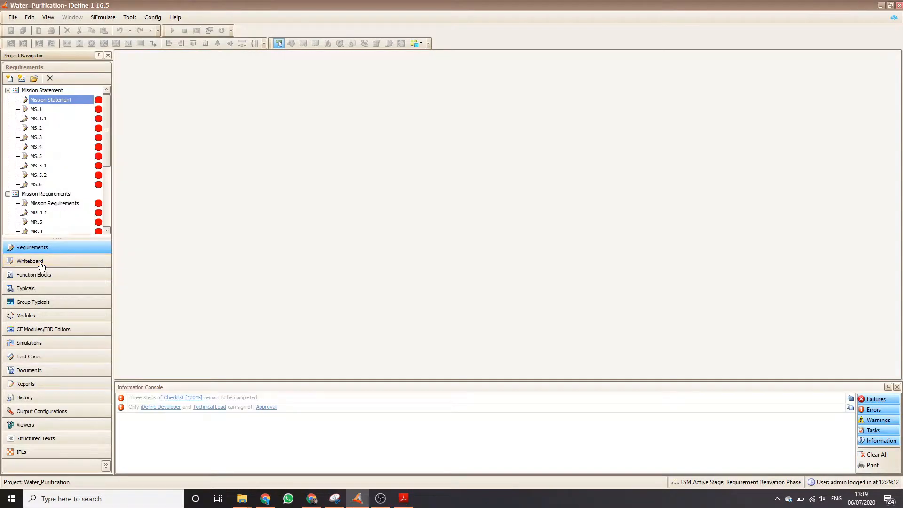
Open the DistillerSystem Context Diagram whiteboard, accepting the proposed revision.
left_click(39, 261)
double_click(46, 228)
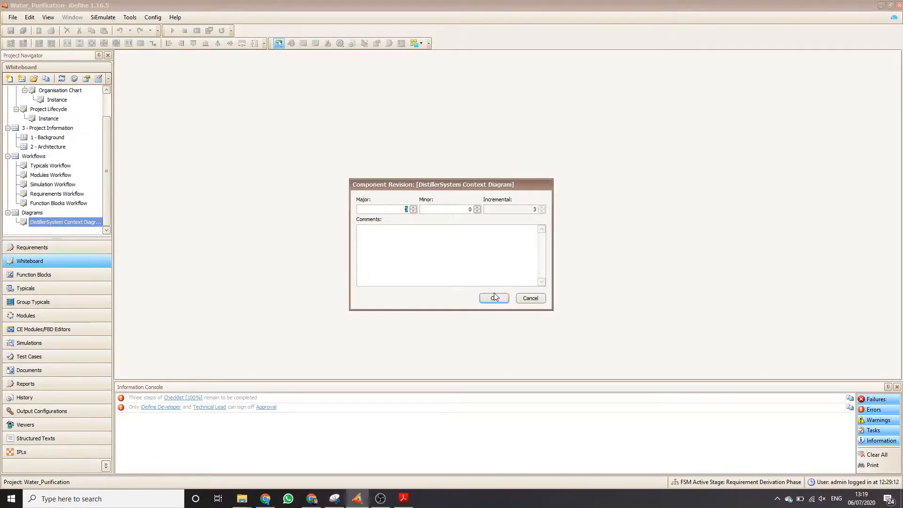
left_click(497, 297)
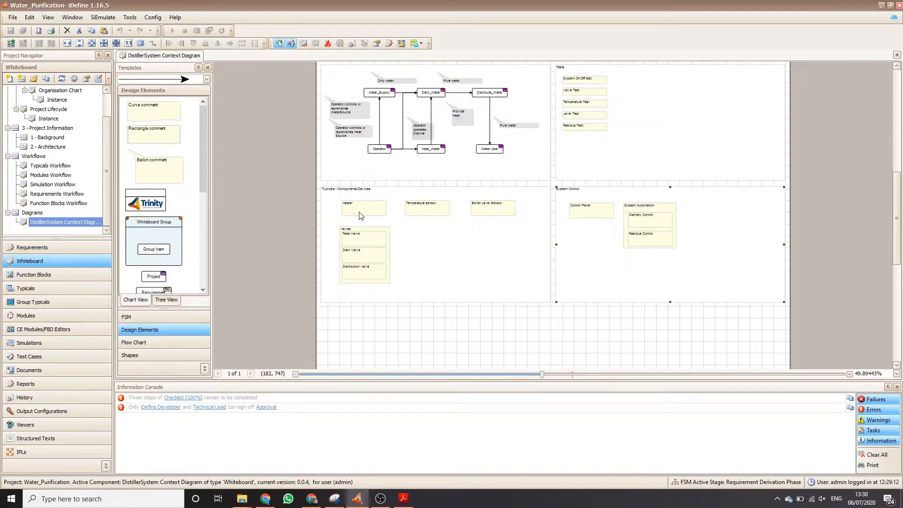
Place Typ_Heater, Typ_TemperatureSensor and Typ_LevelSensor in their matching component boxes and Typ_Valve in each of the three valve boxes.
left_click(45, 289)
left_click_drag(40, 119, 369, 272)
left_click(528, 297)
left_click_drag(48, 128, 426, 213)
left_click_drag(50, 146, 371, 215)
left_click_drag(435, 222, 460, 210)
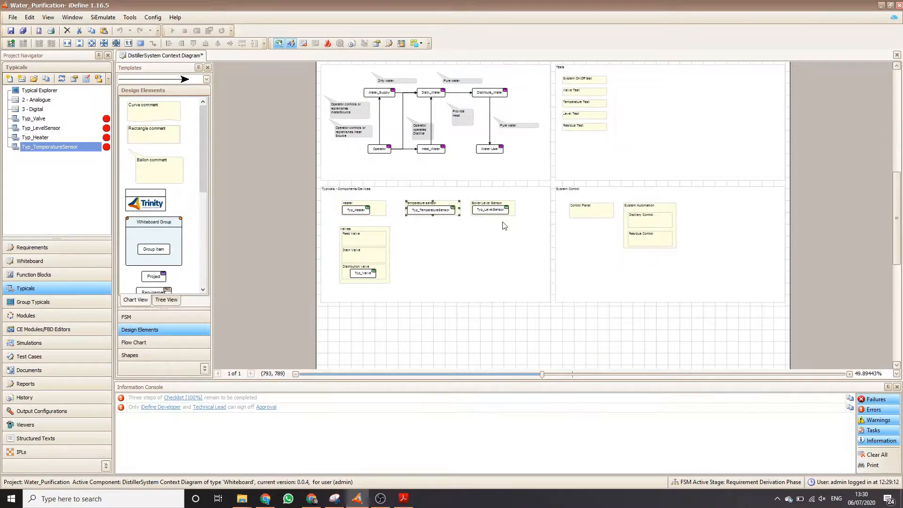
left_click_drag(40, 118, 356, 243)
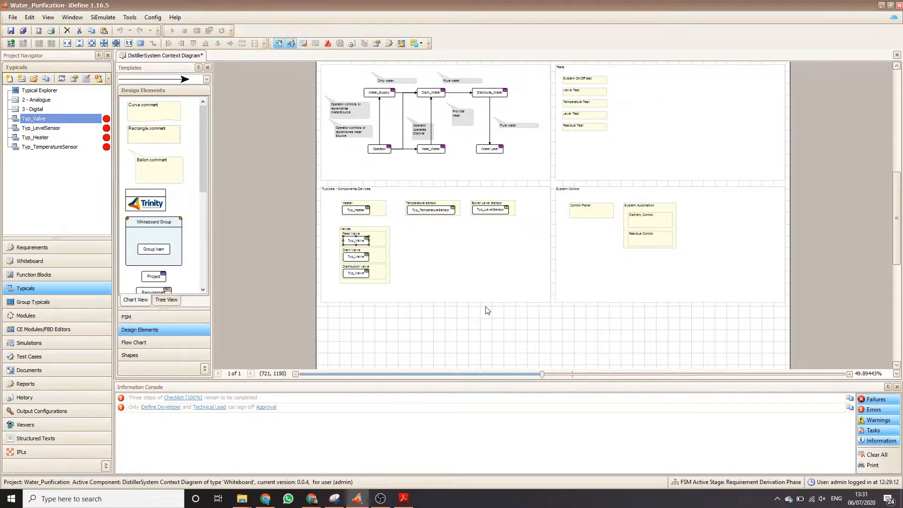
Place the Control_Panel simulation in the Control Panel box of the System Control area.
scroll(488, 310, "up", 3)
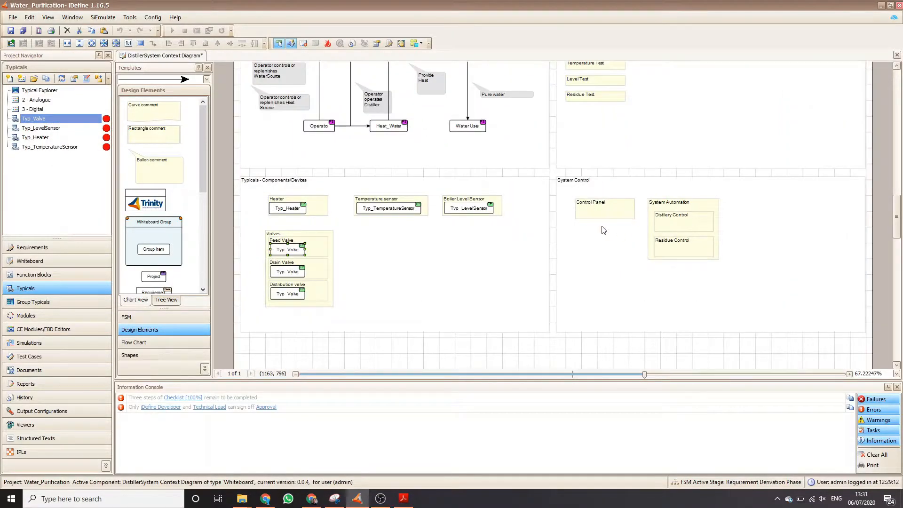
left_click(29, 343)
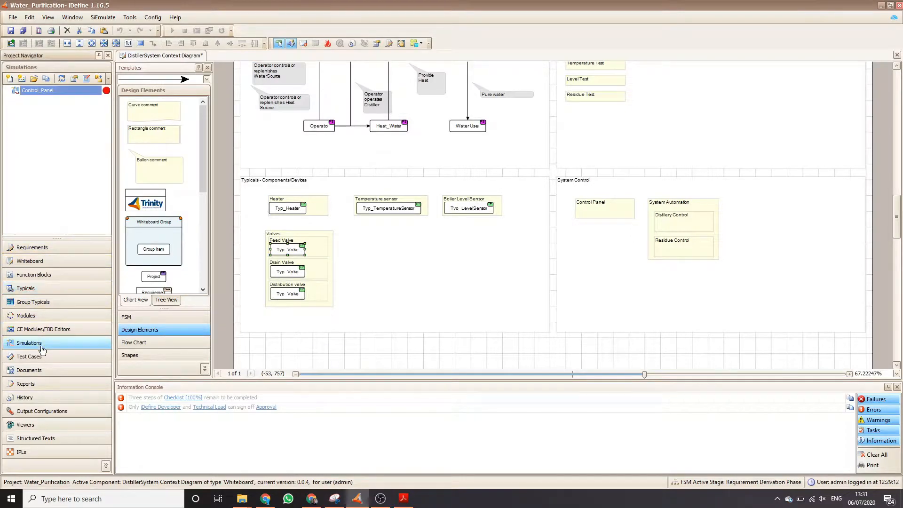
left_click_drag(45, 94, 584, 213)
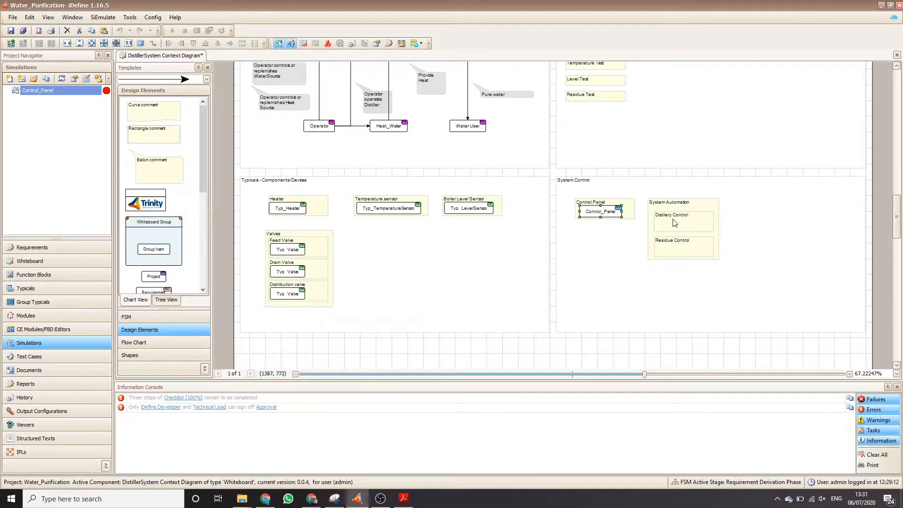
Place the Distilary_Control and Residue_Control modules in their matching boxes under System Automation.
left_click(27, 318)
left_click_drag(63, 94, 678, 228)
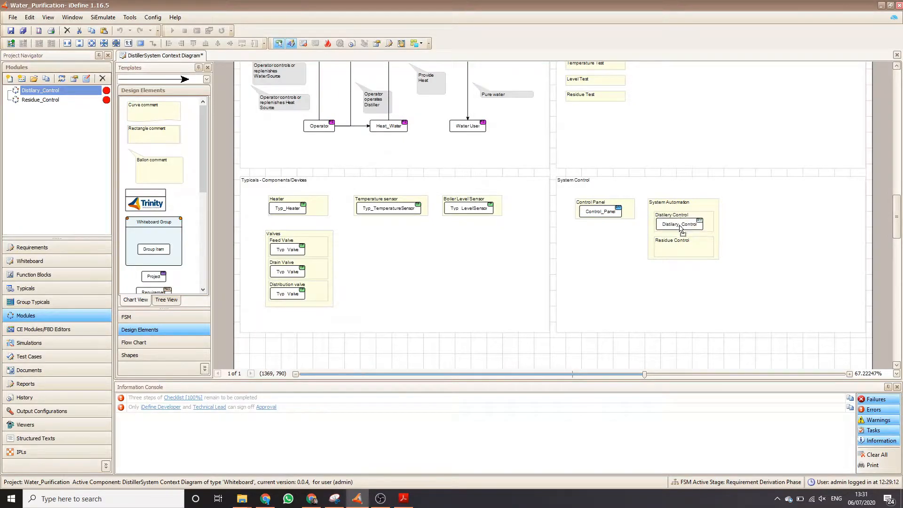
left_click(47, 101)
left_click_drag(39, 100, 672, 257)
Save the DistillerSystem Context Diagram.
scroll(562, 212, "up", 1)
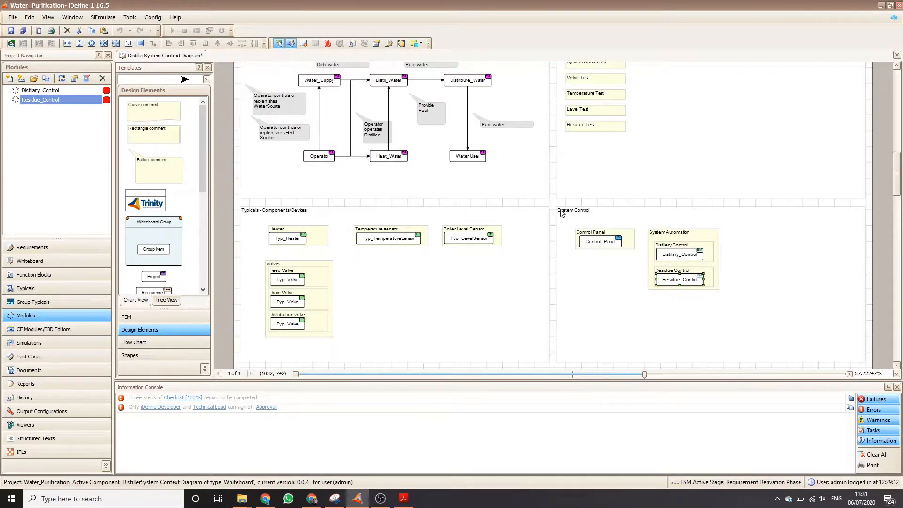
key("ctrl+s")
left_click(322, 159)
left_click(344, 179)
left_click(11, 31)
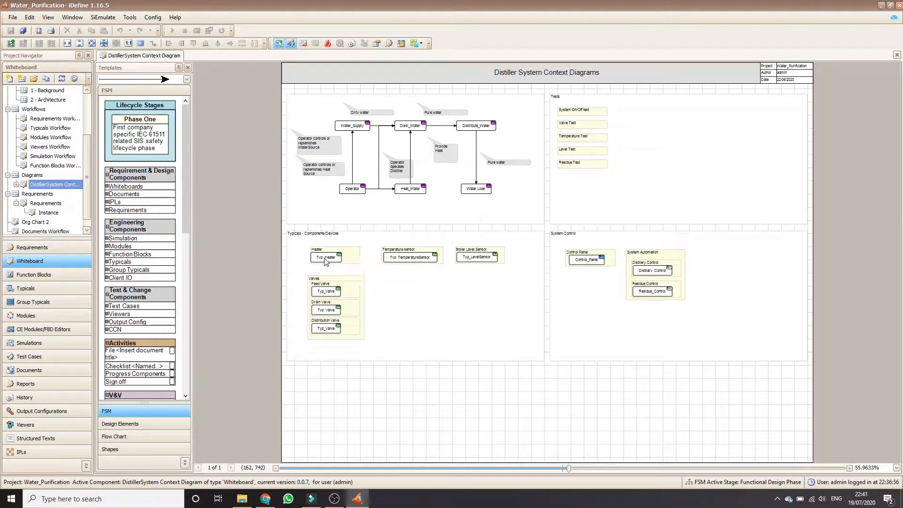
Open the Typ_Heater typical from the context diagram, accepting the proposed revision, and return to the diagram.
double_click(326, 257)
left_click(495, 297)
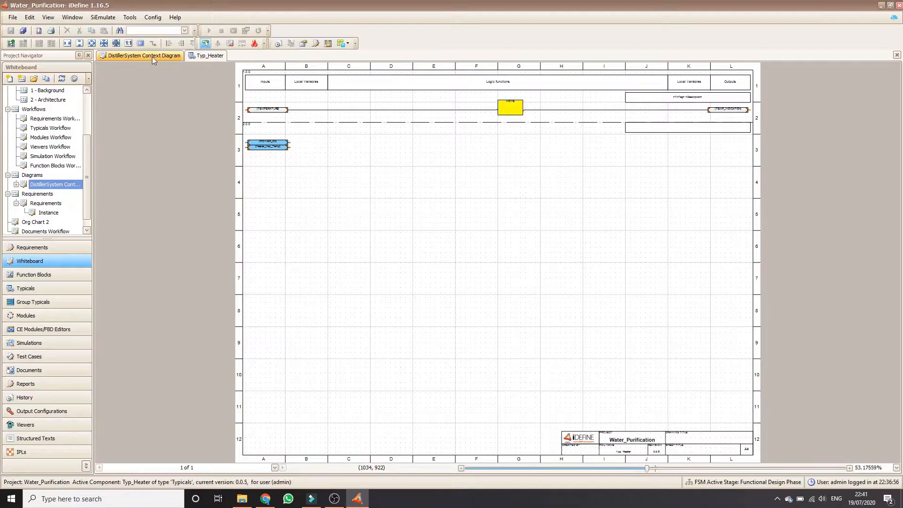
left_click(144, 58)
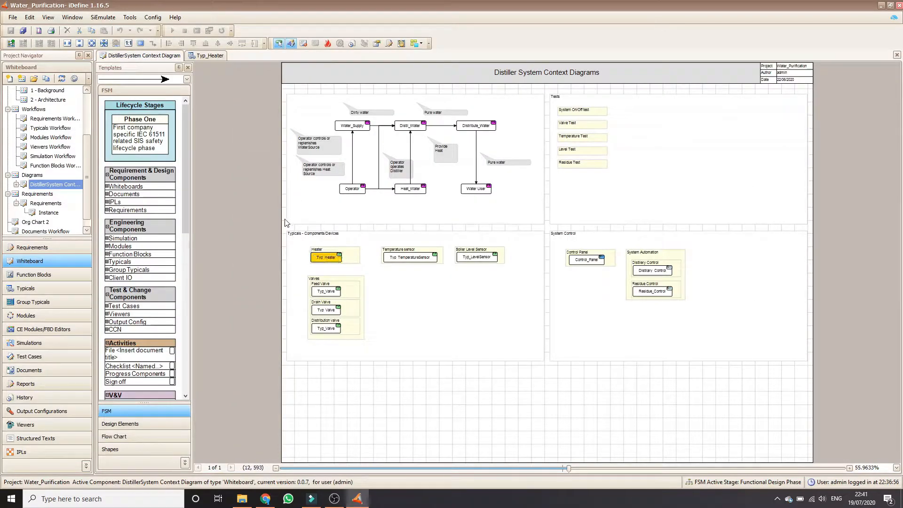
Detach the context diagram into a floating window and open Typ_TemperatureSensor from it, accepting the proposed revision.
double_click(163, 56)
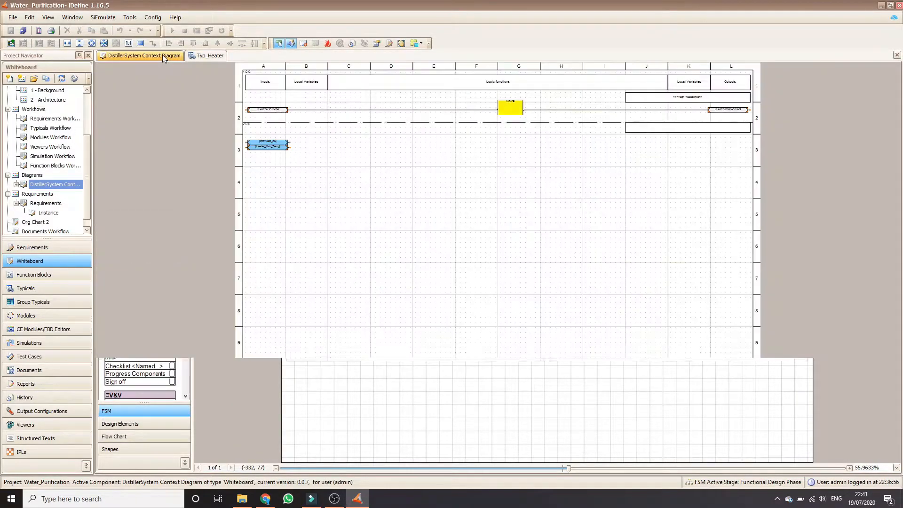
left_click_drag(467, 139, 676, 134)
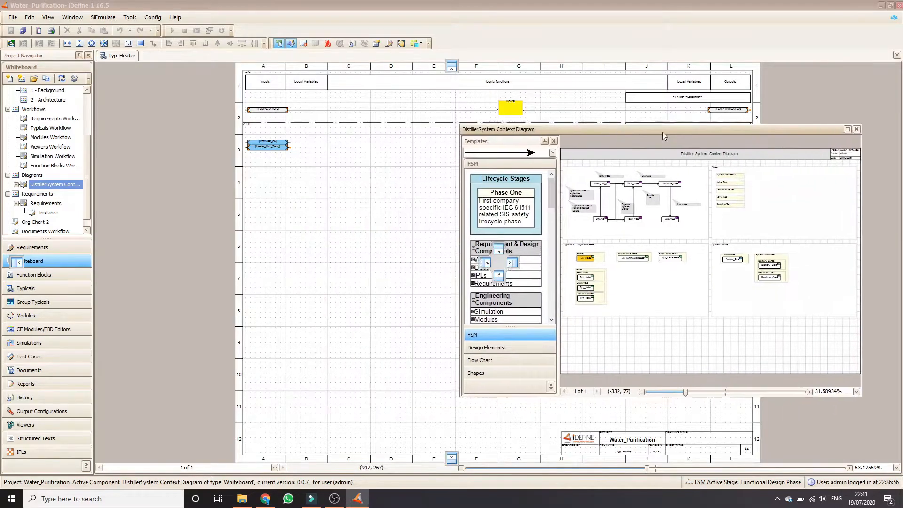
double_click(675, 261)
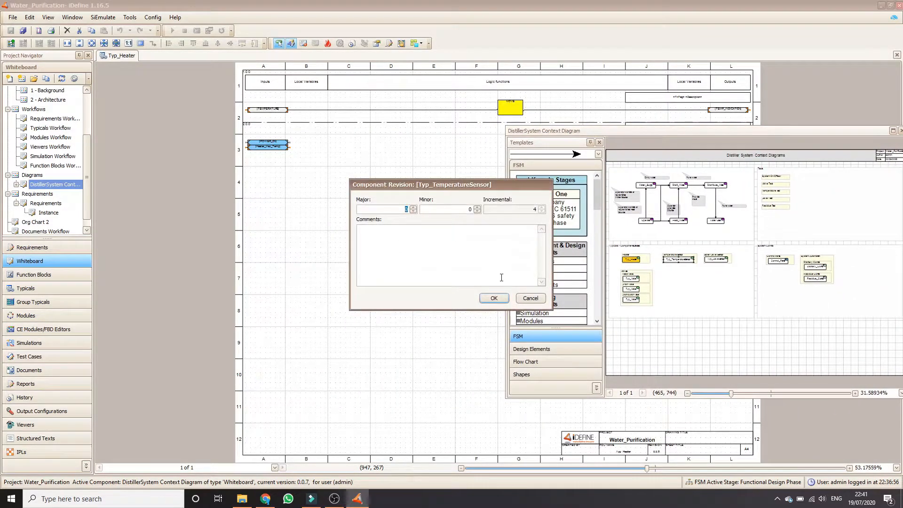
left_click(493, 298)
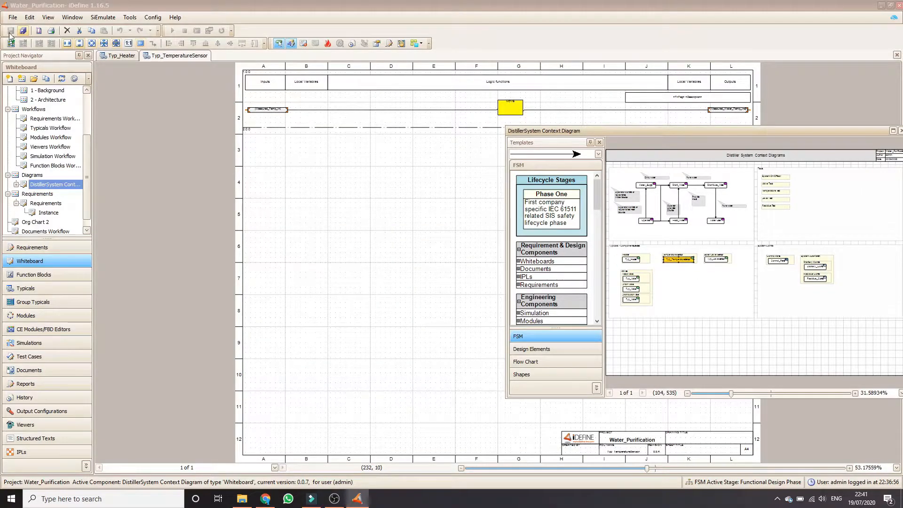
Compare the Typ_Heater and Typ_TemperatureSensor typicals and reposition the floating context diagram over Typ_Heater.
left_click(120, 56)
left_click(175, 56)
left_click(121, 56)
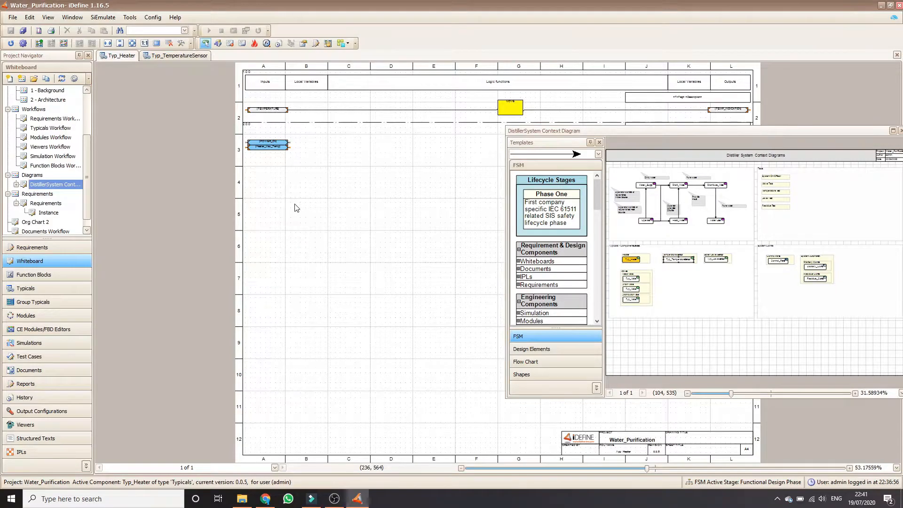
left_click_drag(761, 130, 629, 115)
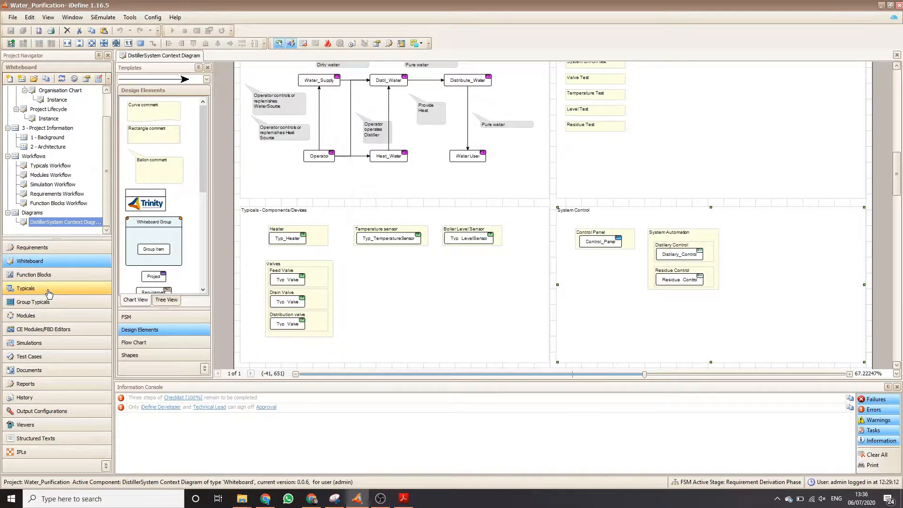
Open the Typ_Valve typical and the fb_Valve_01 function block inside it, accepting the proposed revisions.
left_click(49, 289)
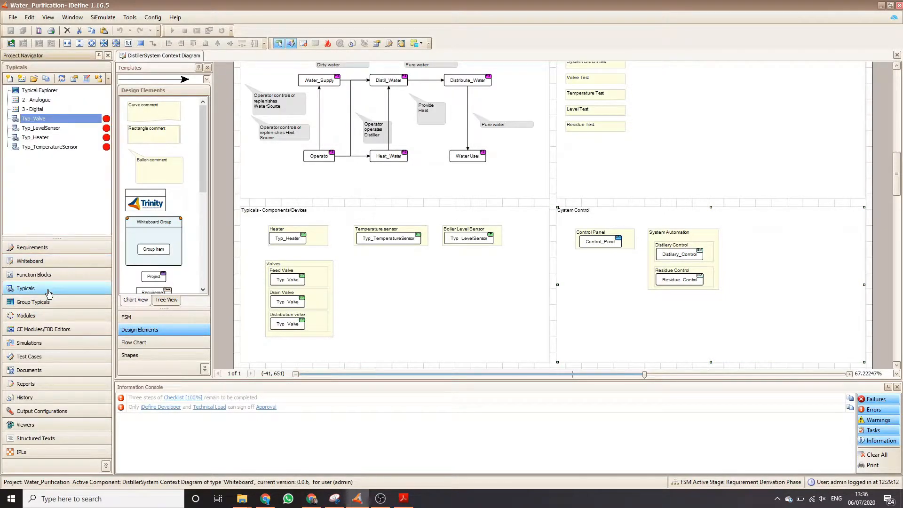
double_click(43, 119)
left_click(491, 297)
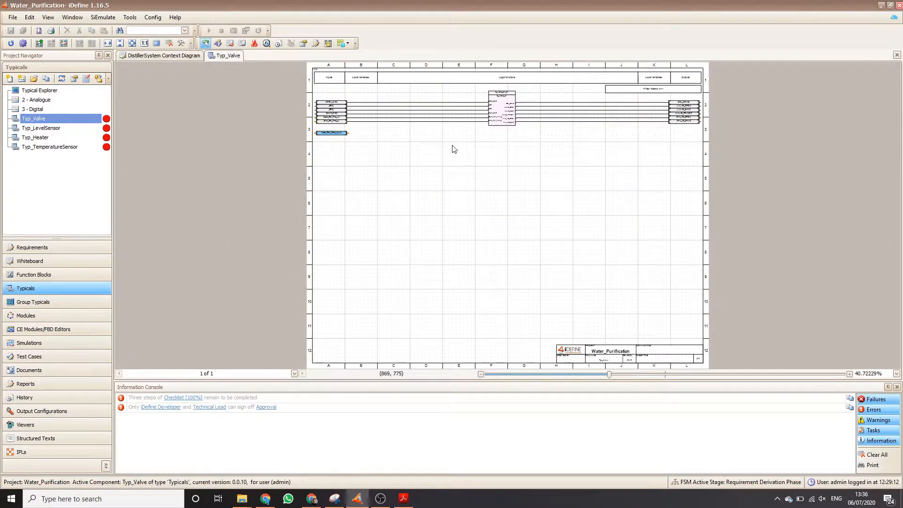
double_click(504, 115)
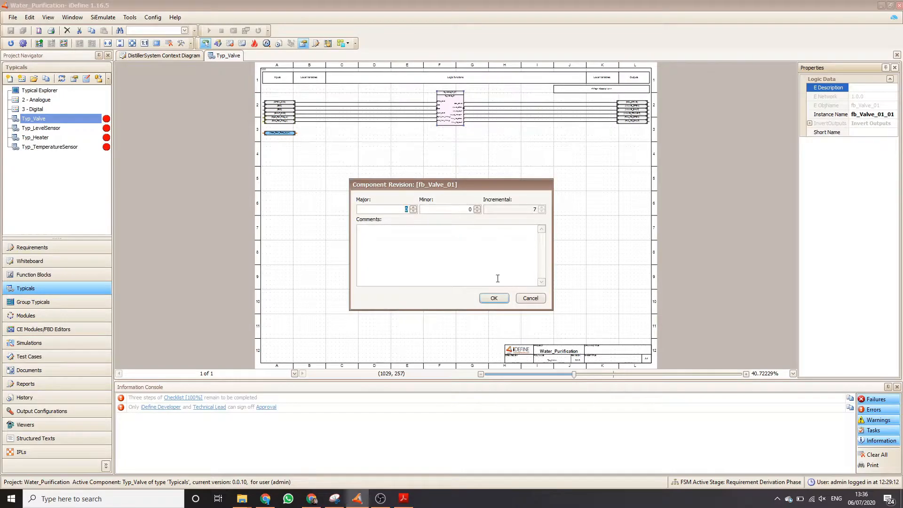
left_click(493, 298)
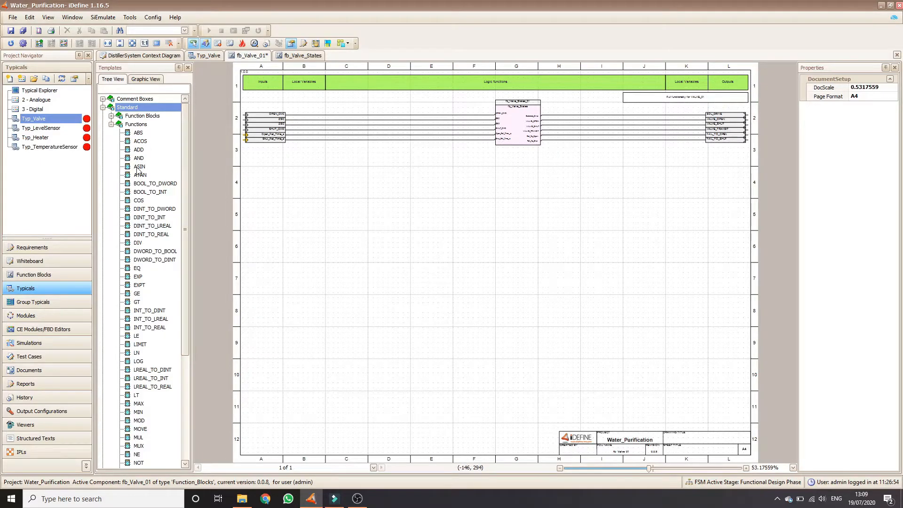
Place the user-defined fb_LevelSensor_01 and fb_LinearRamp blocks in separate networks below the existing fb_Valve_01 logic.
left_click(102, 108)
left_click(102, 133)
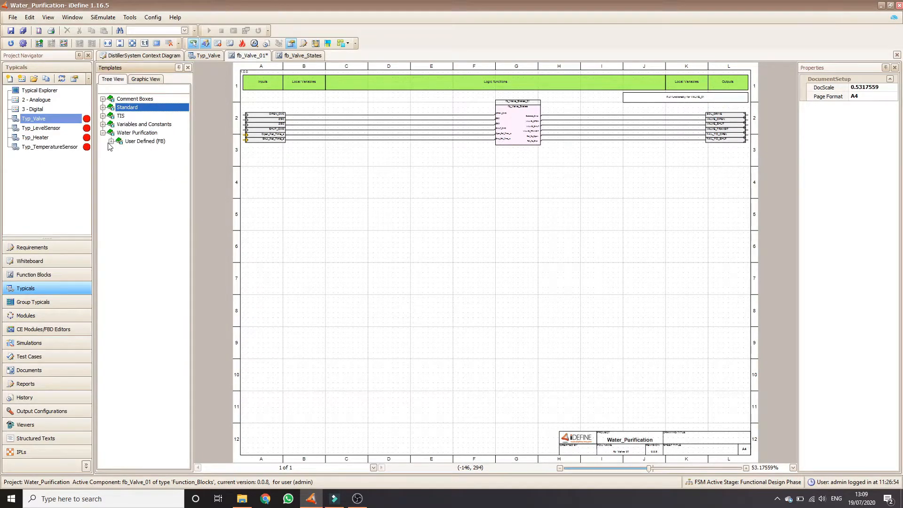
left_click(111, 141)
left_click_drag(151, 150, 519, 196)
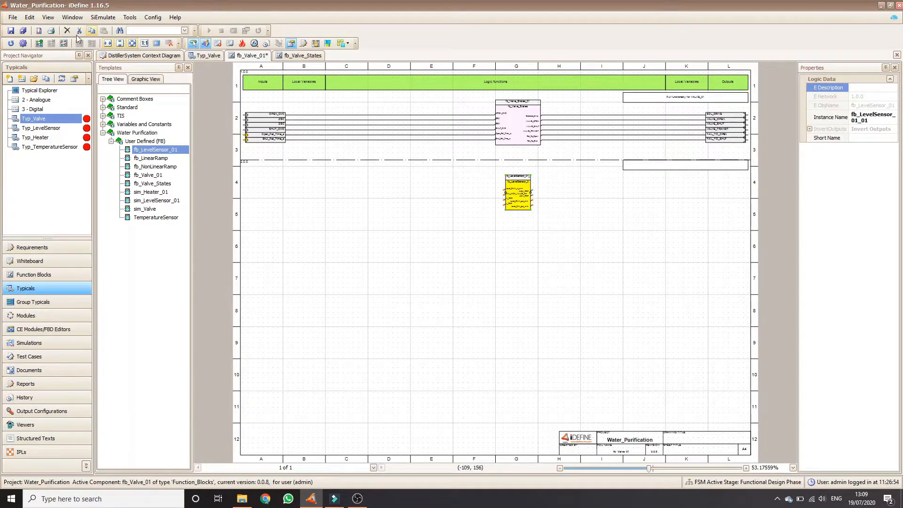
left_click_drag(151, 158, 520, 266)
left_click(64, 44)
left_click(510, 230)
Add Input BOOL and Input REAL variables to the fb_LinearRamp network in fb_Valve_01.
left_click(102, 123)
left_click(102, 124)
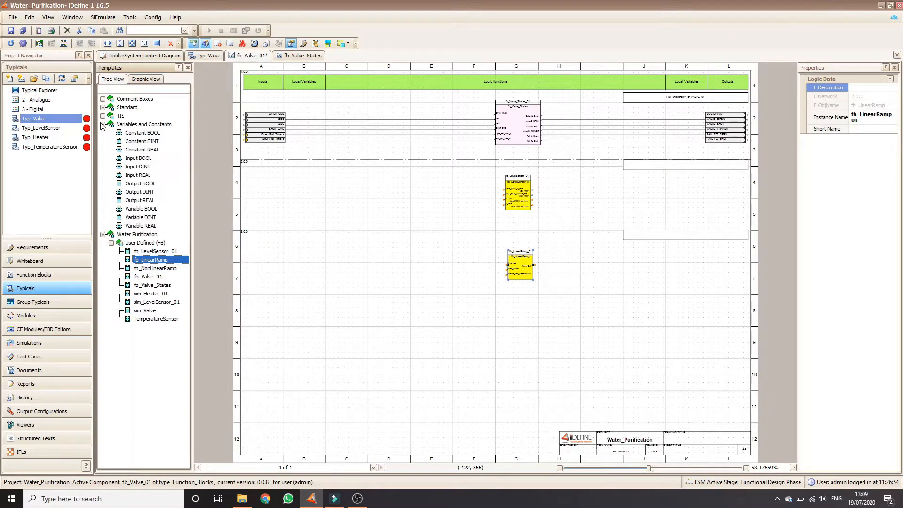
left_click_drag(138, 158, 441, 279)
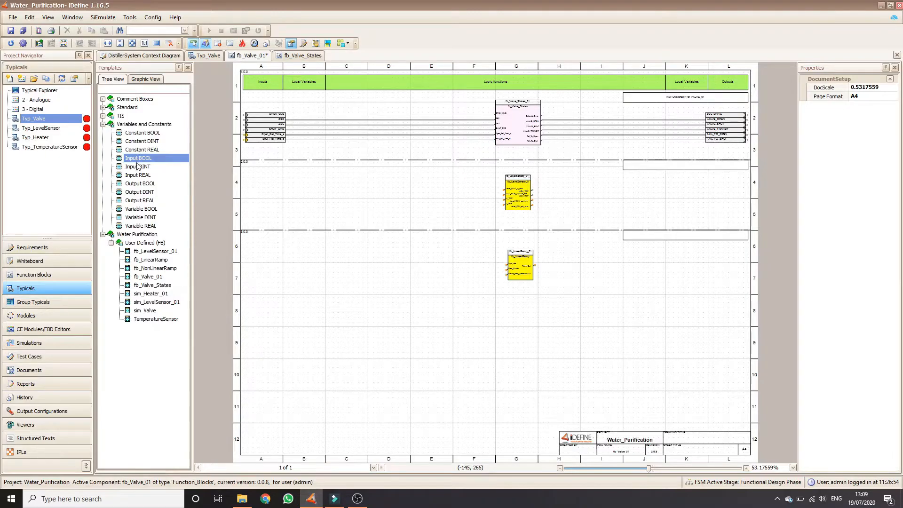
left_click_drag(142, 176, 507, 265)
left_click_drag(281, 261, 268, 298)
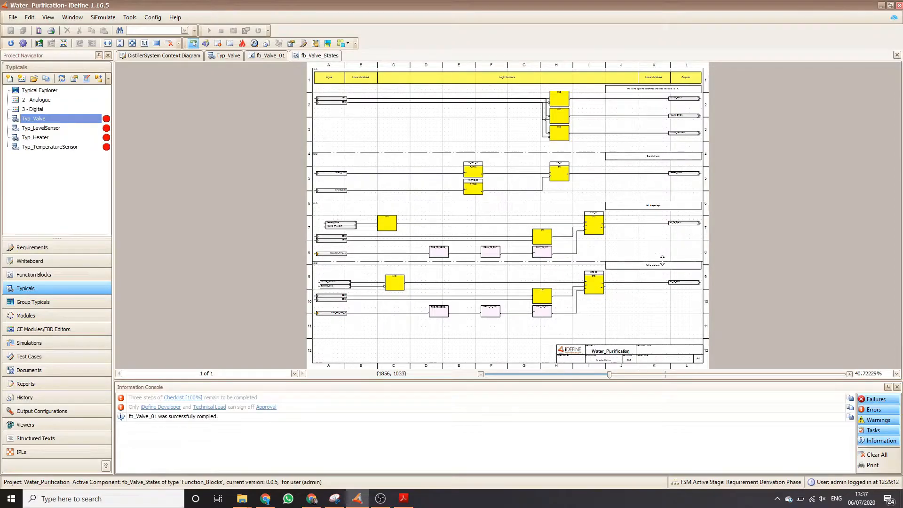
Examine the fb_Valve_States logic from the valve state network through the open/shut and fail to open networks.
scroll(569, 114, "up", 3)
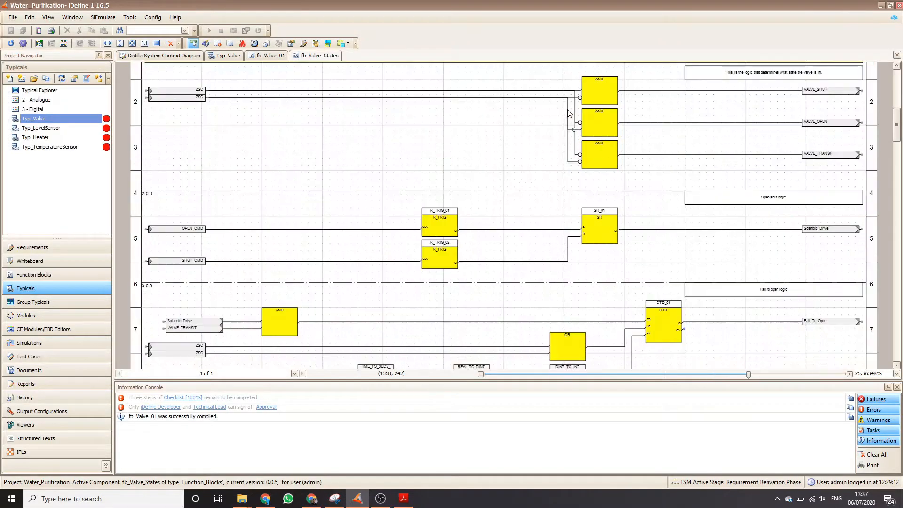
scroll(570, 114, "up", 2)
scroll(569, 114, "down", 2)
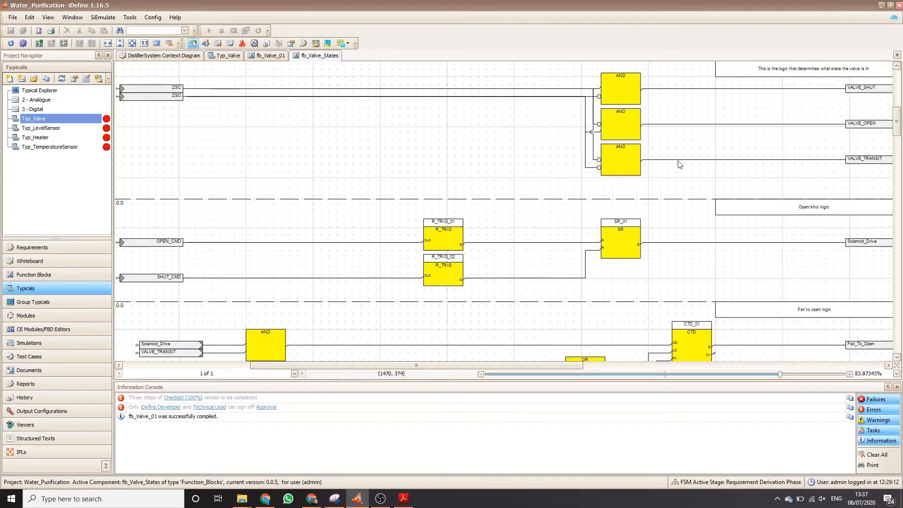
scroll(695, 241, "down", 1)
scroll(695, 240, "down", 1)
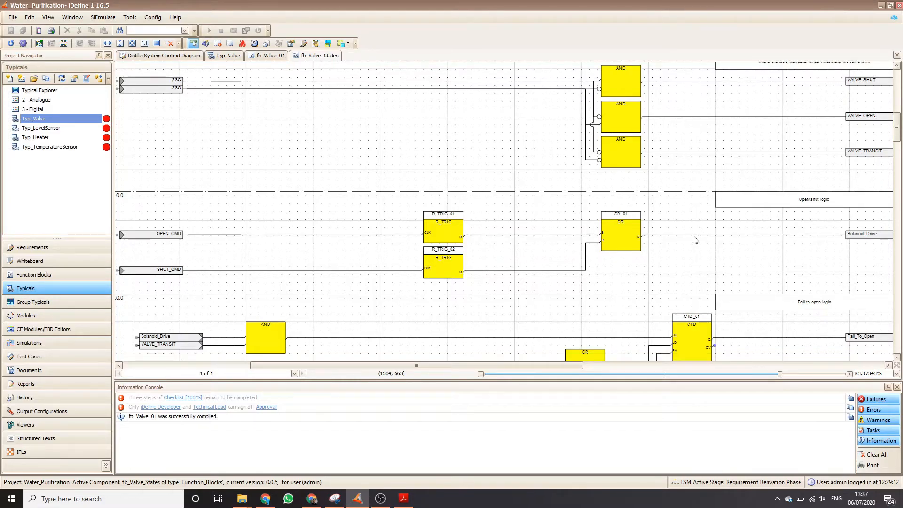
scroll(696, 241, "down", 5)
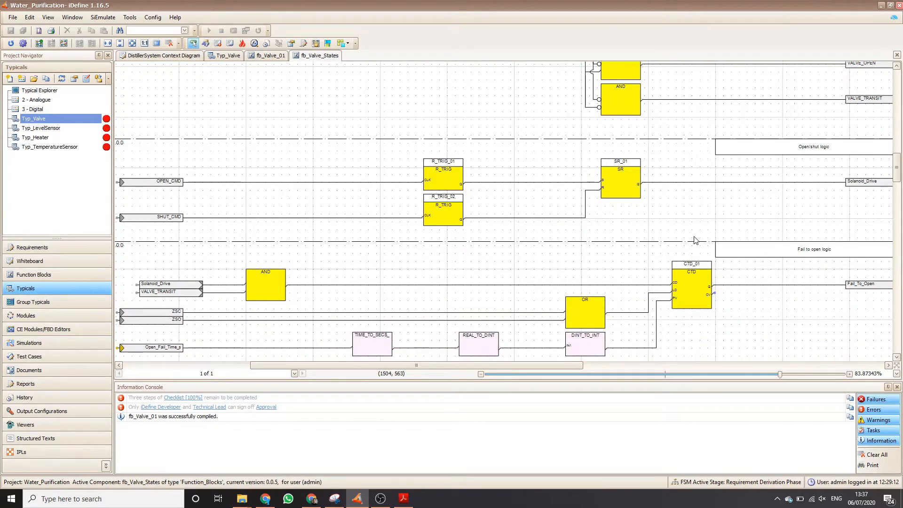
scroll(696, 240, "down", 5)
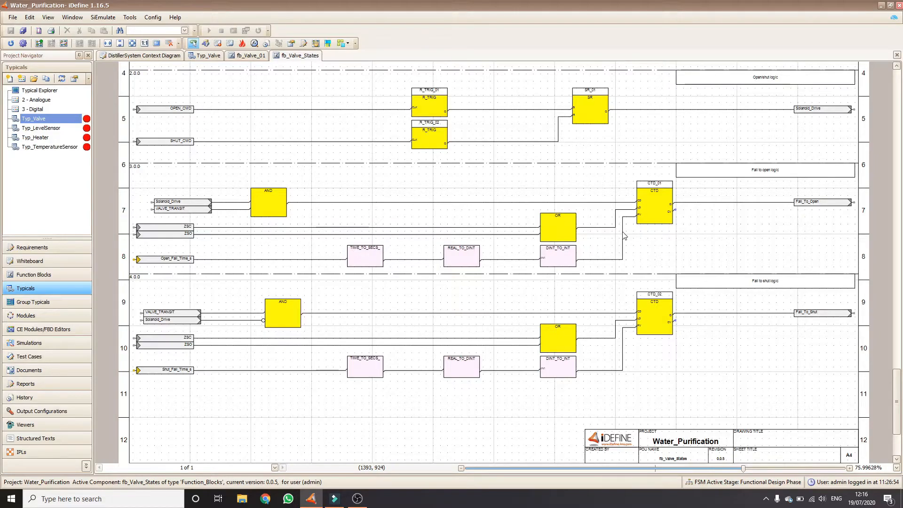
Start an evaluation test of fb_Valve_States with an enlarged parameter view and turn on test history recording.
left_click(255, 44)
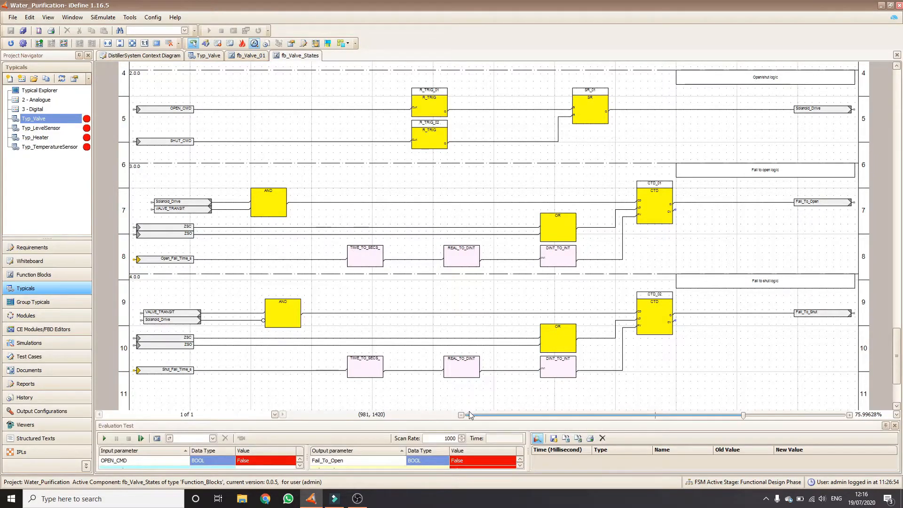
left_click_drag(467, 418, 475, 339)
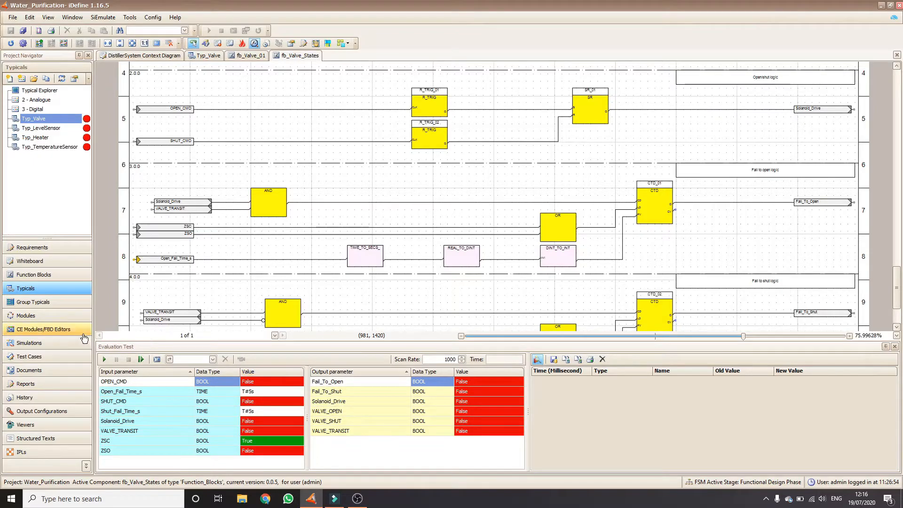
left_click(105, 360)
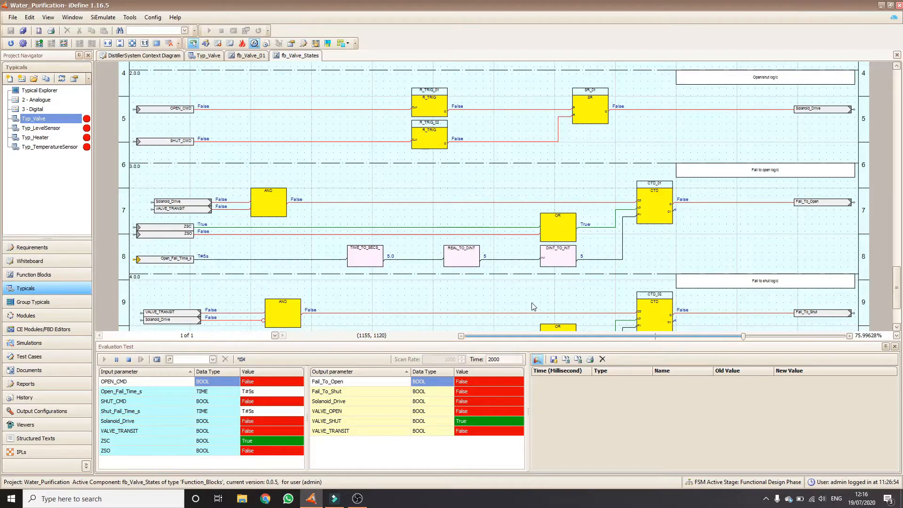
left_click(241, 359)
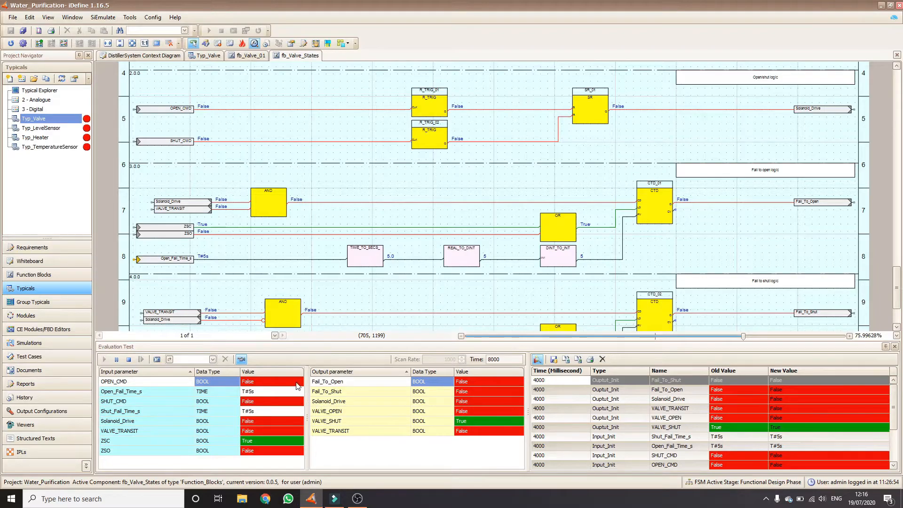
Simulate opening the valve by pulsing OPEN_CMD True then False, setting ZSC to False and ZSO to True, and stop the test.
left_click(299, 383)
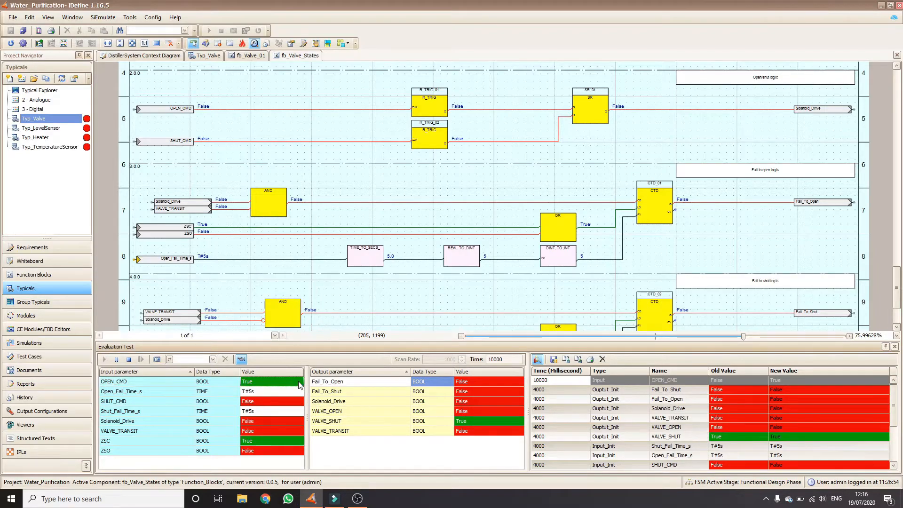
left_click(299, 383)
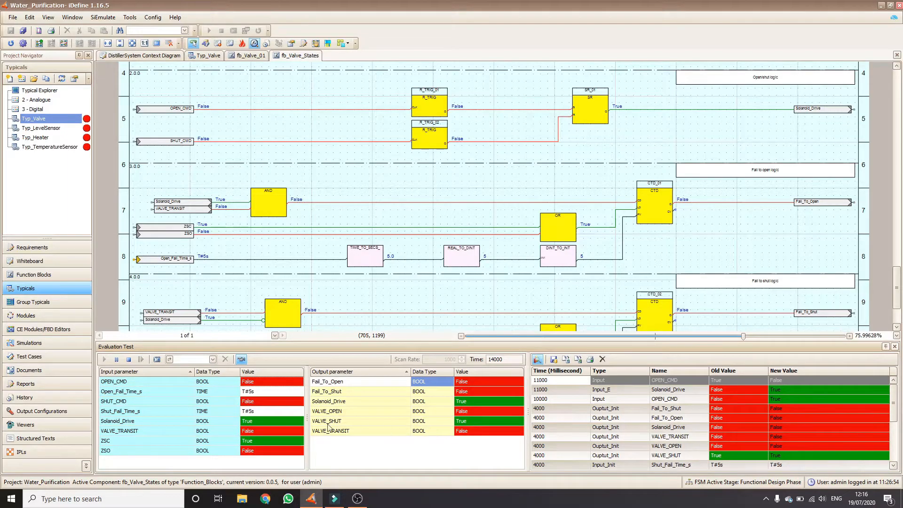
left_click(291, 442)
left_click(301, 451)
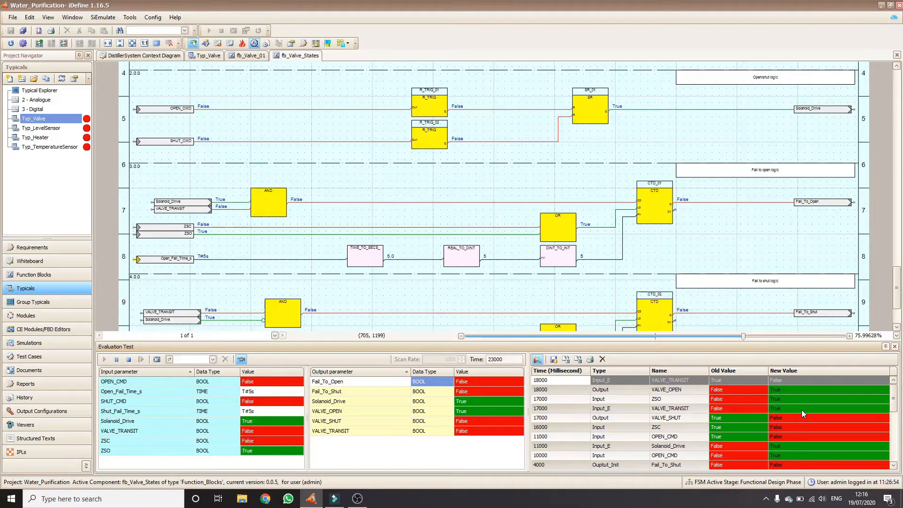
left_click(128, 360)
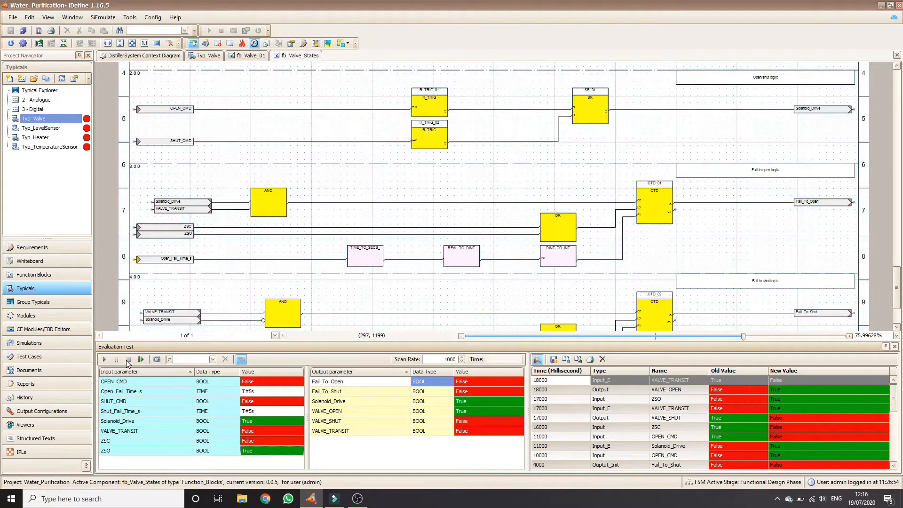
Save the recorded test history as "open valve" and check it among the existing tests.
left_click(552, 360)
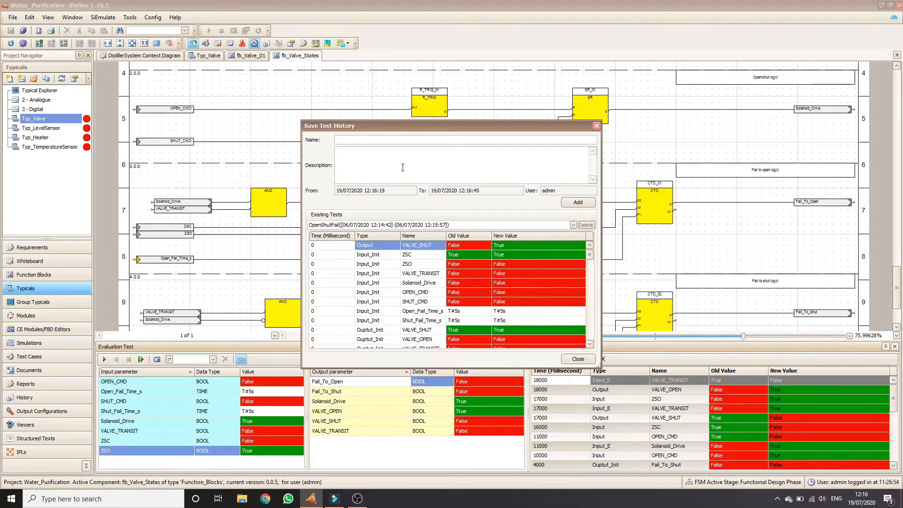
type("open valve")
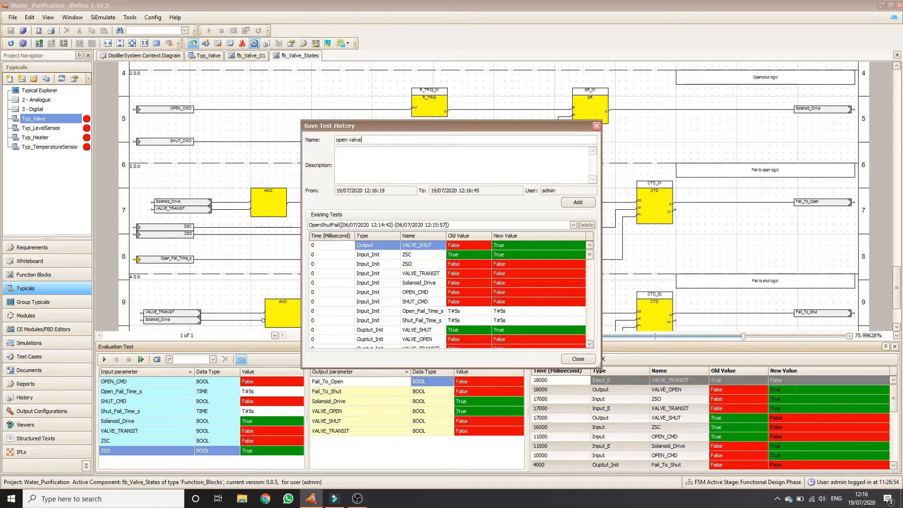
left_click(579, 204)
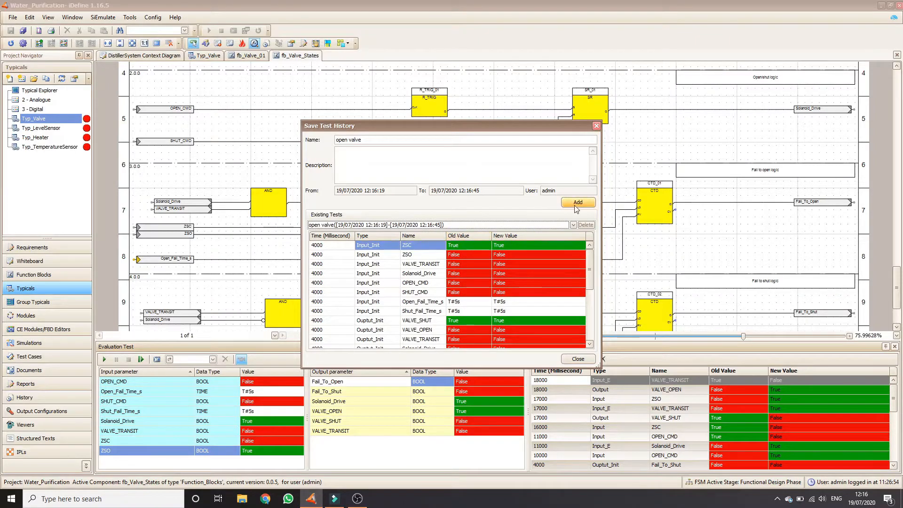
left_click(574, 224)
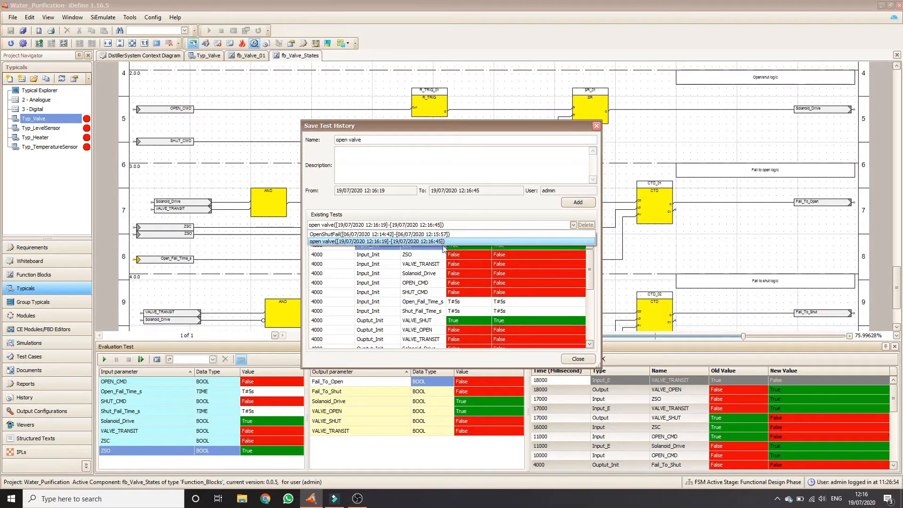
left_click(494, 170)
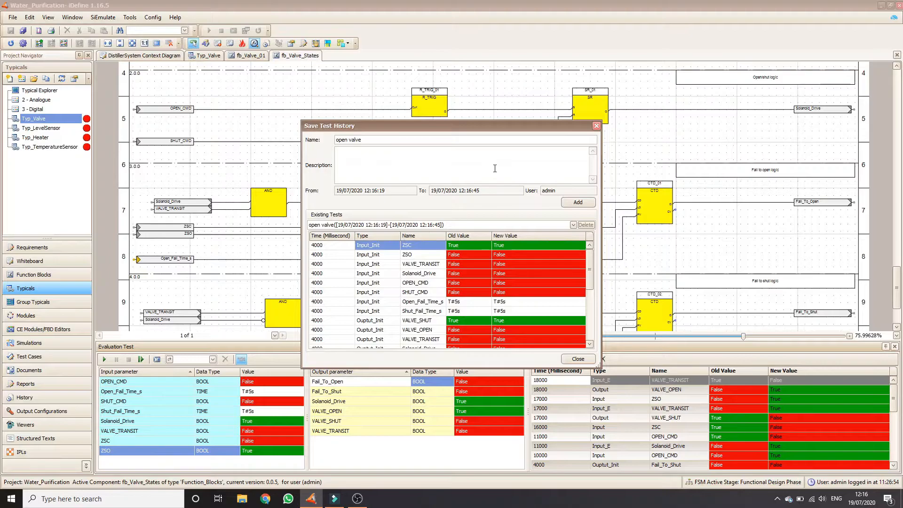
left_click(578, 360)
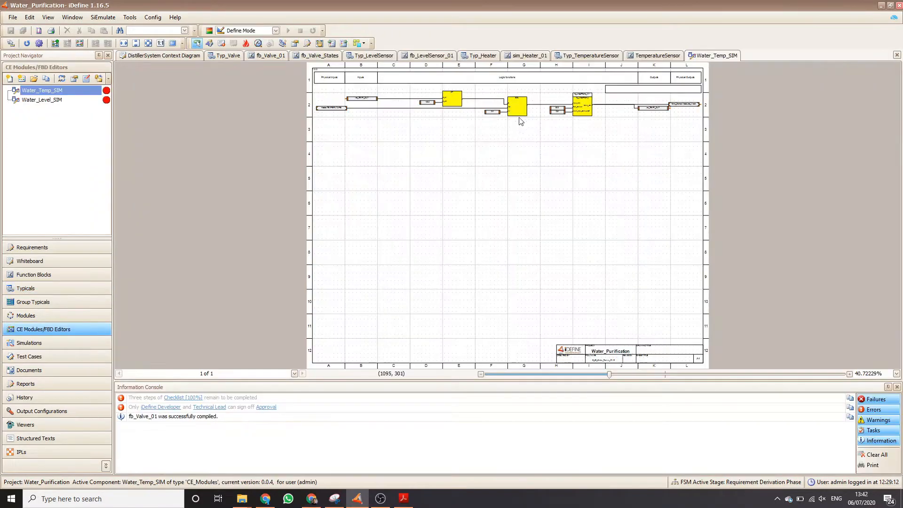
Examine the Water_Temp_SIM logic from the heater temperature input to the temperature sensor output.
scroll(526, 119, "up", 3)
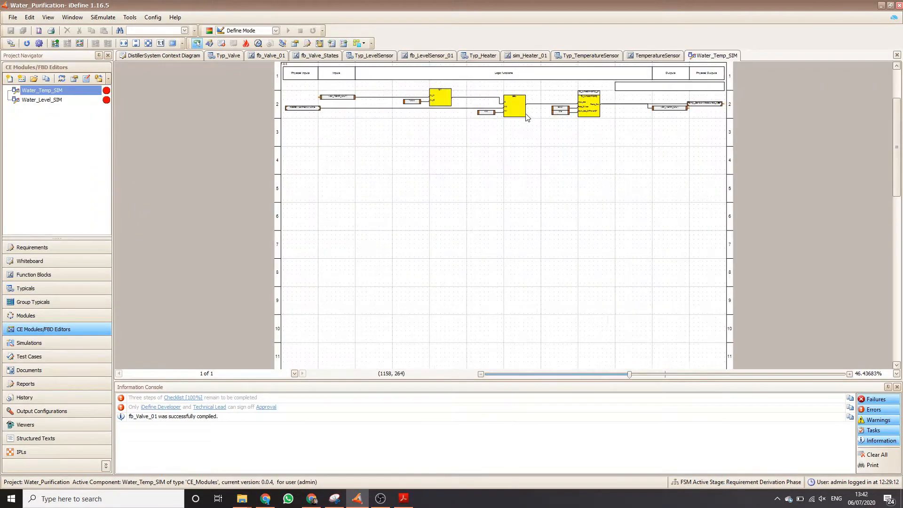
scroll(525, 117, "up", 3)
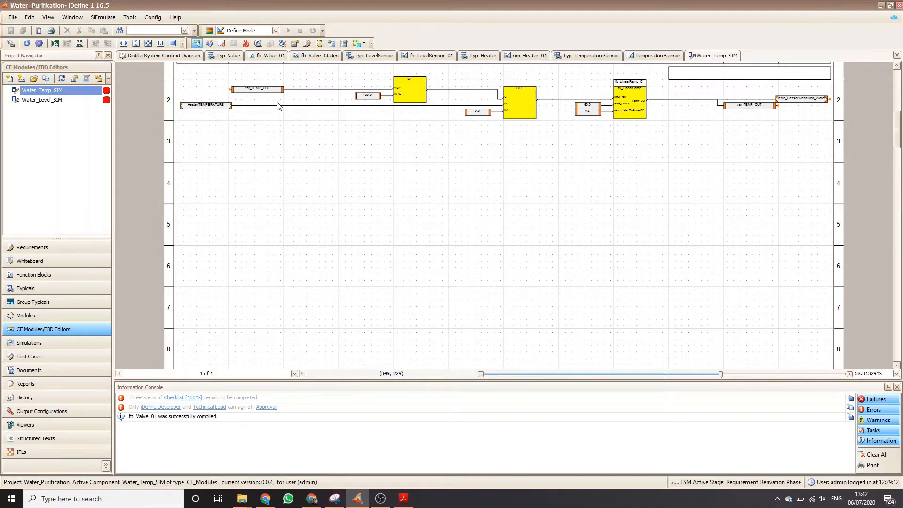
scroll(258, 95, "up", 2)
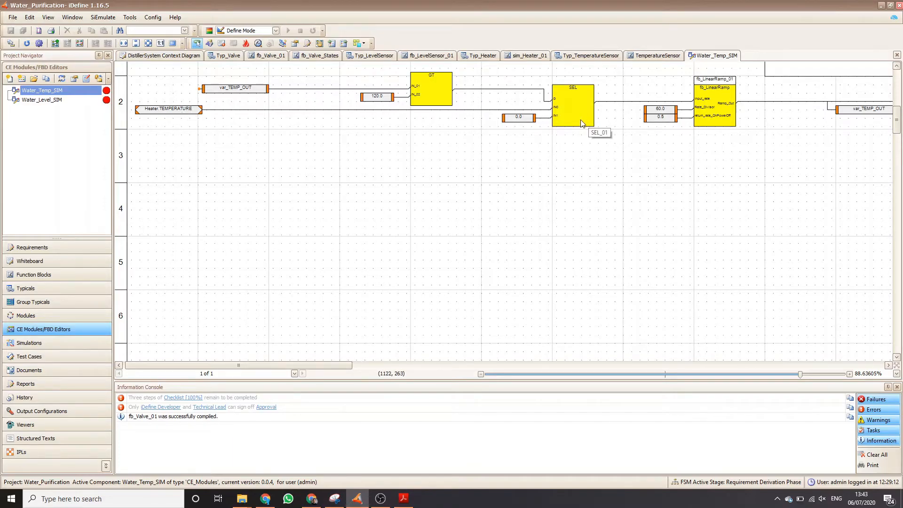
left_click_drag(337, 364, 672, 331)
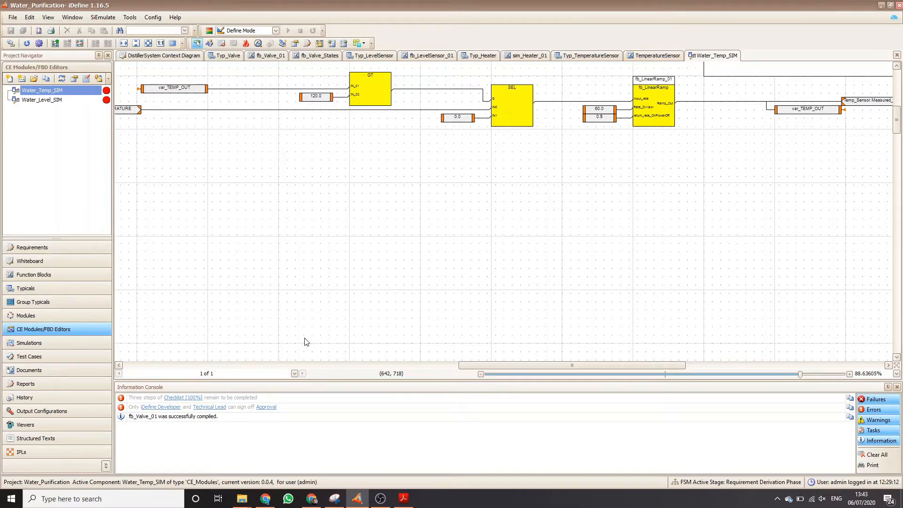
Open the Water_Level_SIM module, accepting the proposed revision.
double_click(48, 101)
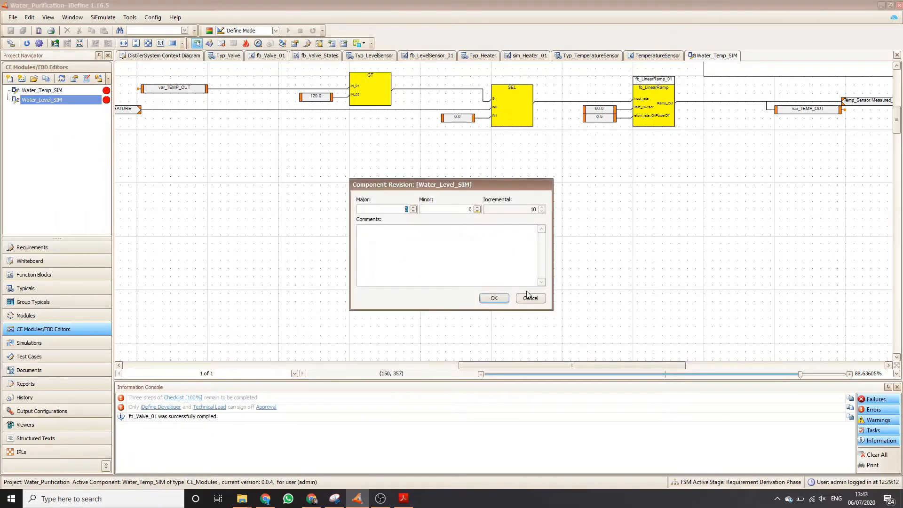
left_click(489, 298)
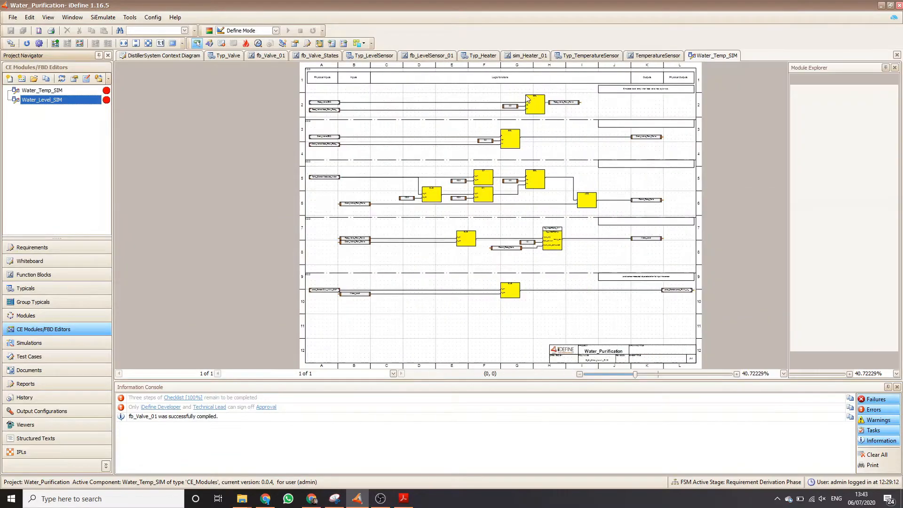
Examine the Water_Level_SIM logic from the selection blocks back towards its inputs.
scroll(525, 96, "up", 1)
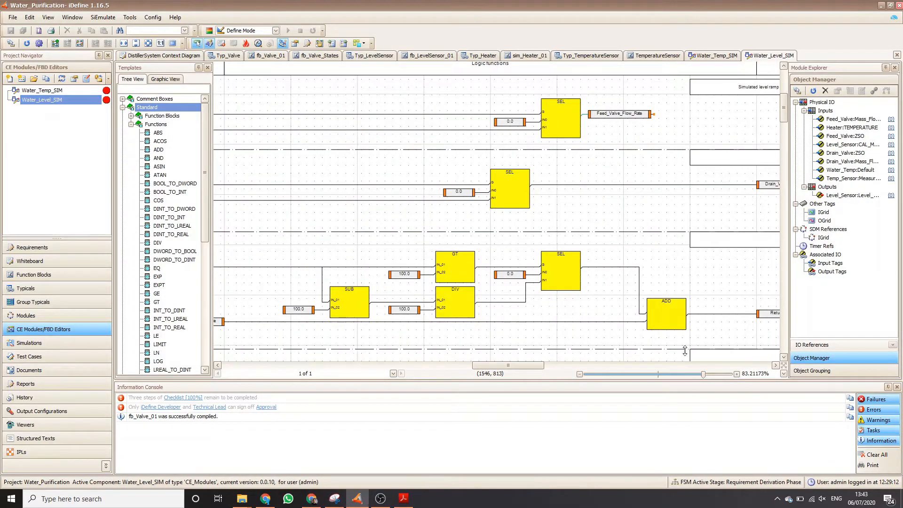
left_click_drag(534, 366, 281, 363)
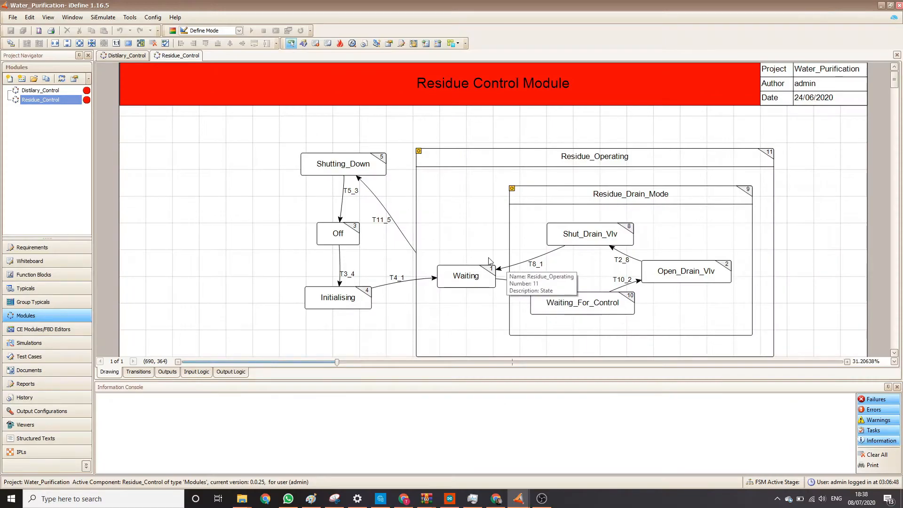
Examine the Residue_Control state diagram alongside the Distilary_Control outputs table and state diagram.
scroll(489, 261, "down", 1)
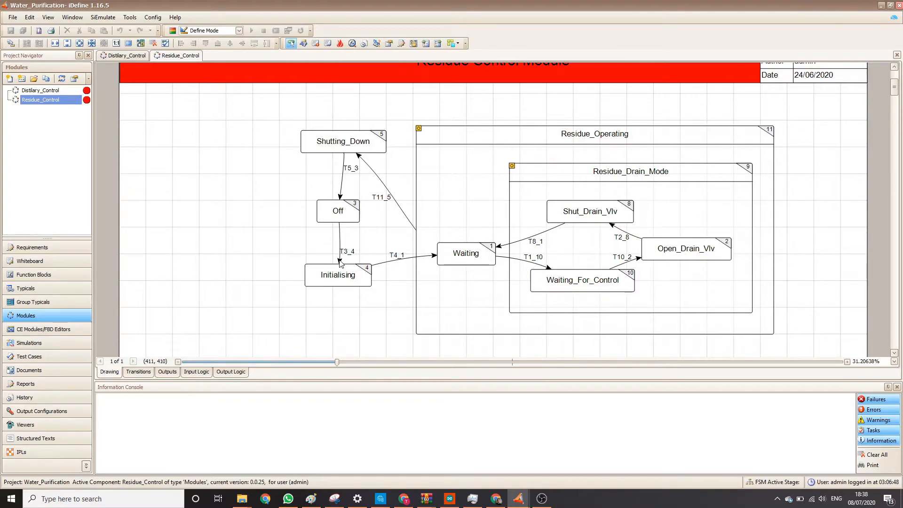
left_click(139, 58)
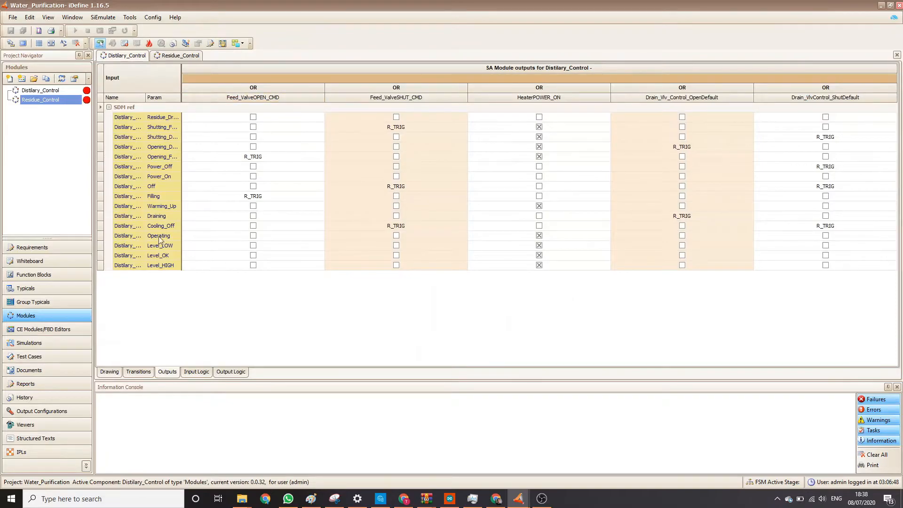
left_click(109, 372)
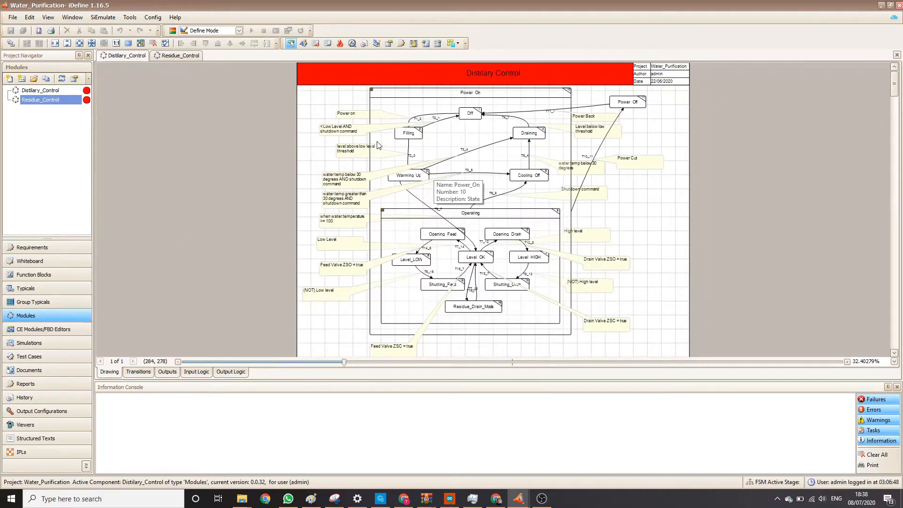
left_click(180, 58)
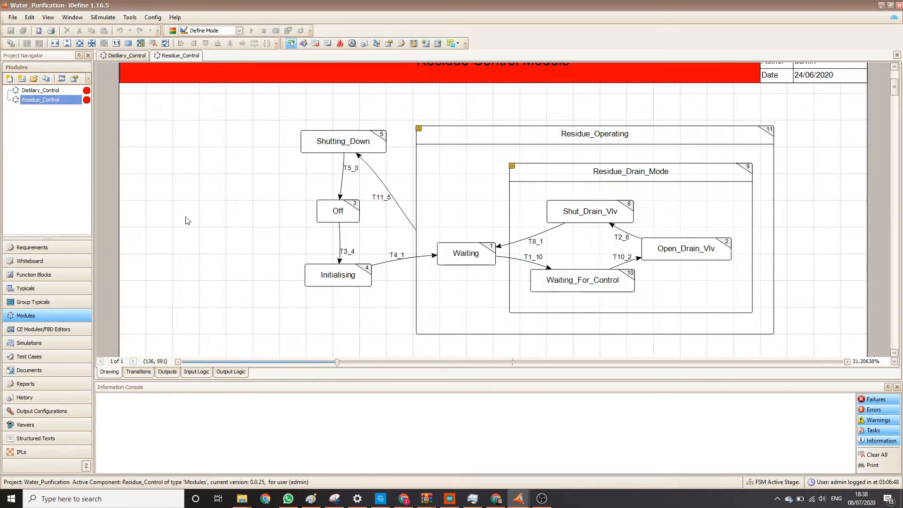
left_click(125, 55)
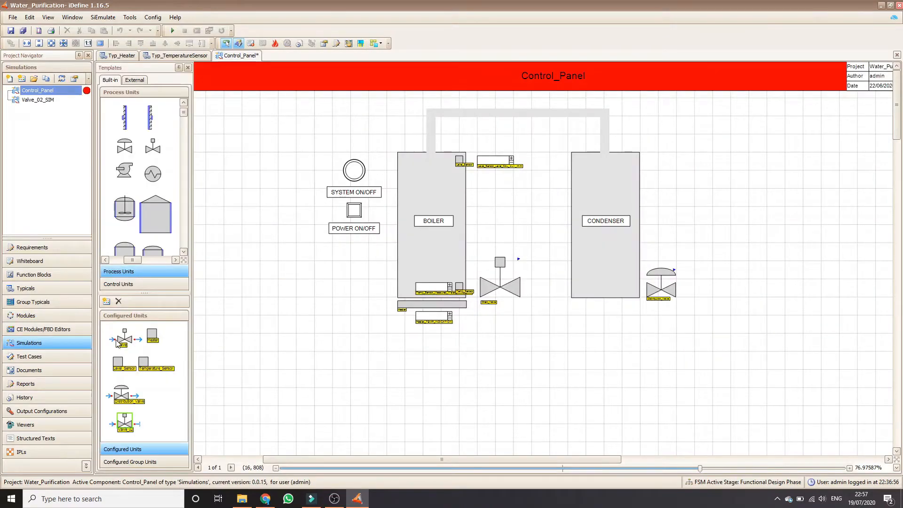
Place a configured valve beside the boiler on the Control_Panel, assign it the name Feed_Valve, then enlarge and position it.
left_click_drag(124, 337, 337, 290)
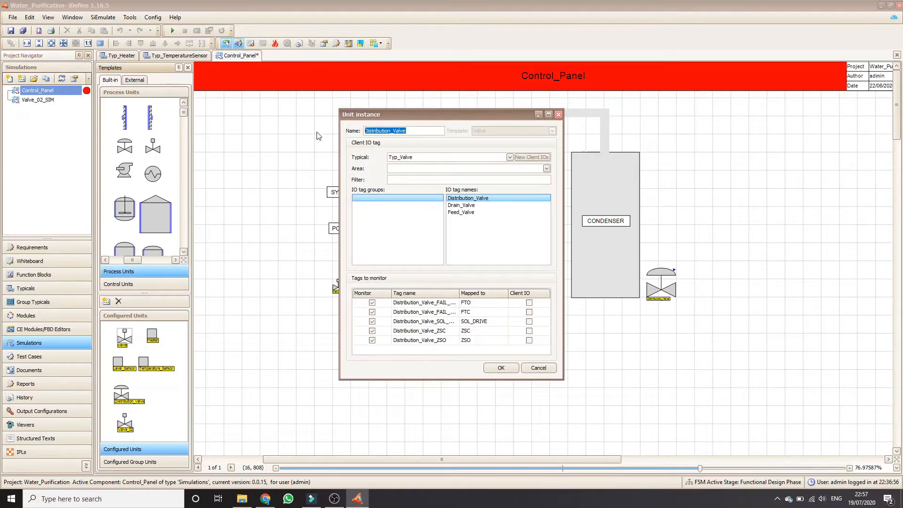
type("Feed")
key("Return")
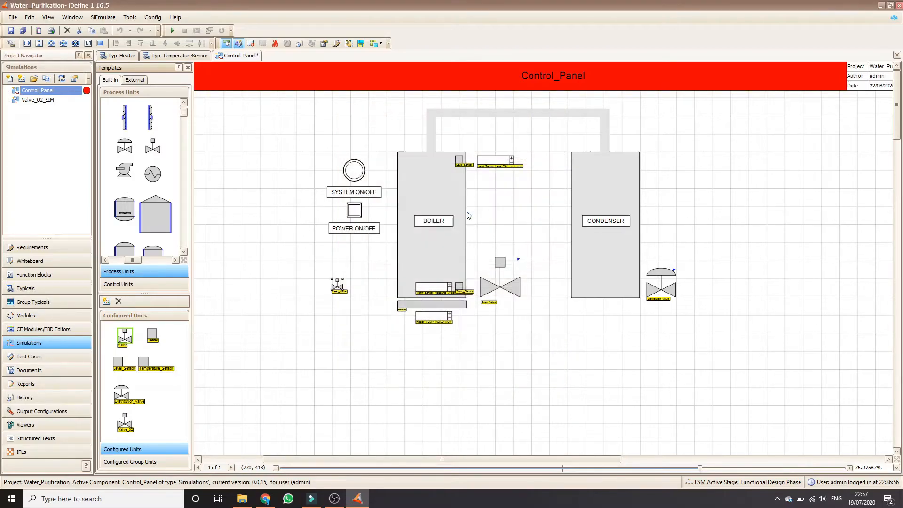
left_click_drag(343, 279, 374, 298)
left_click_drag(385, 254, 383, 256)
left_click(501, 352)
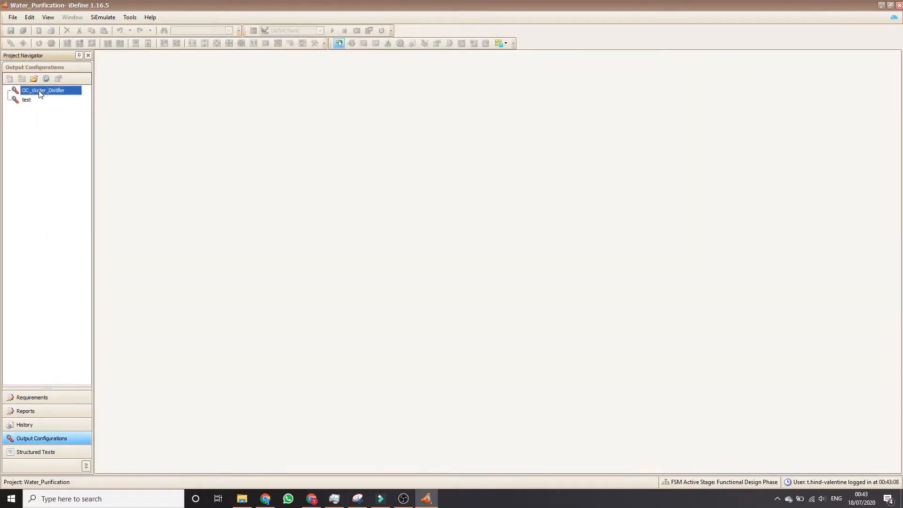
Open the OC_Water_Distiller output configuration, accepting the proposed revision, and build it through to completion.
double_click(42, 90)
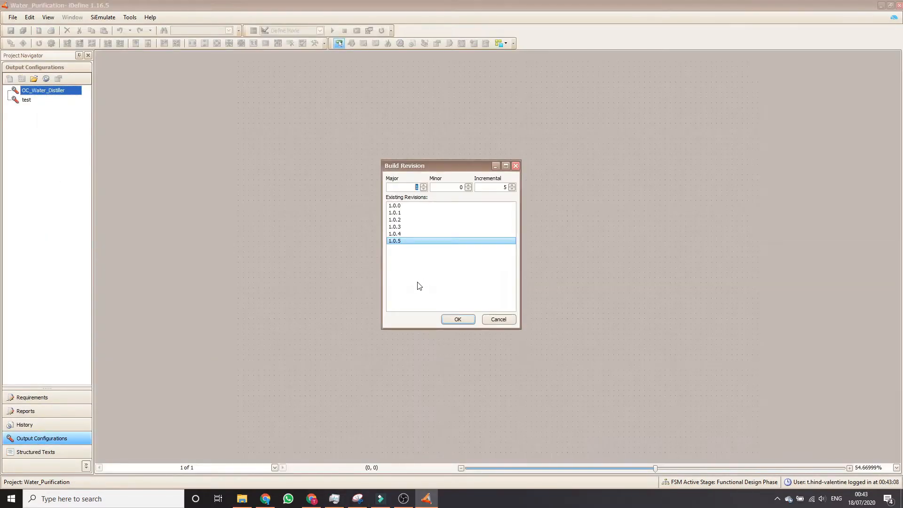
left_click(454, 317)
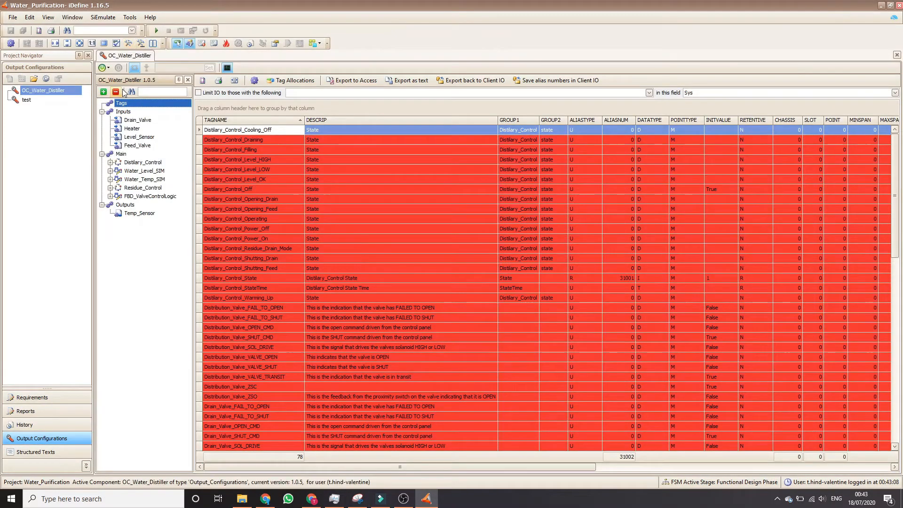
left_click(128, 43)
left_click(499, 284)
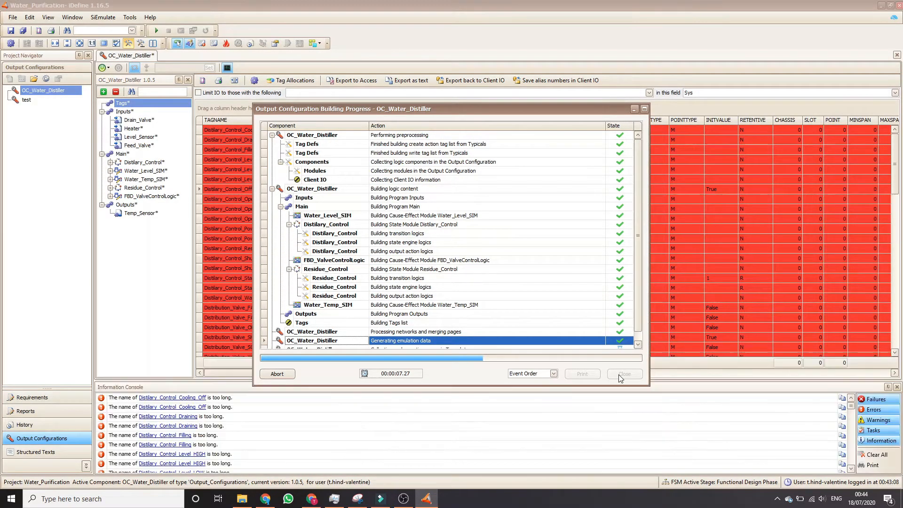
left_click(620, 375)
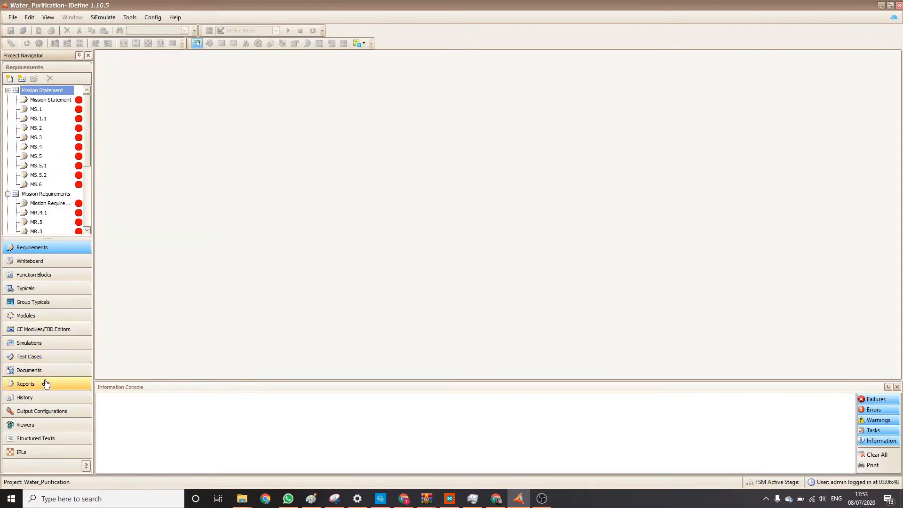
Create a new viewer containing the Distilary_Control and Residue_Control modules and the Control_Panel simulation.
left_click(38, 428)
left_click(10, 79)
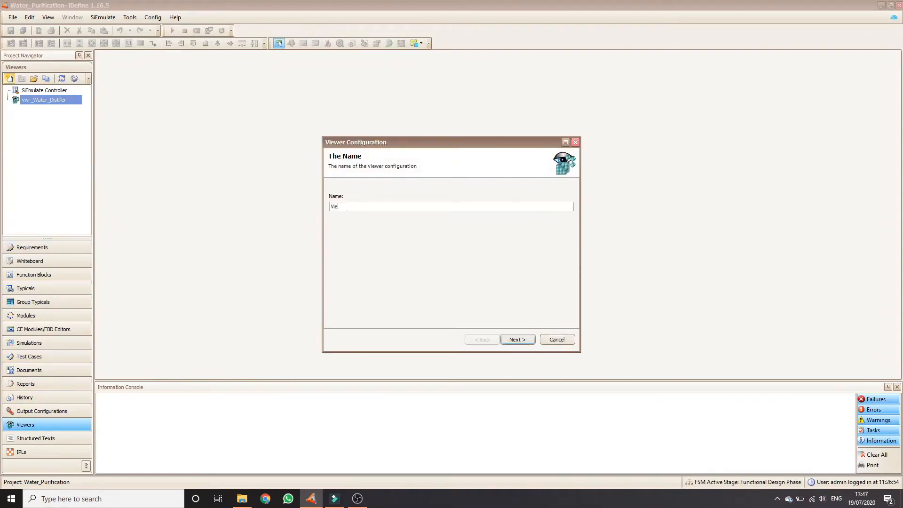
left_click(517, 339)
left_click(333, 190)
left_click(332, 199)
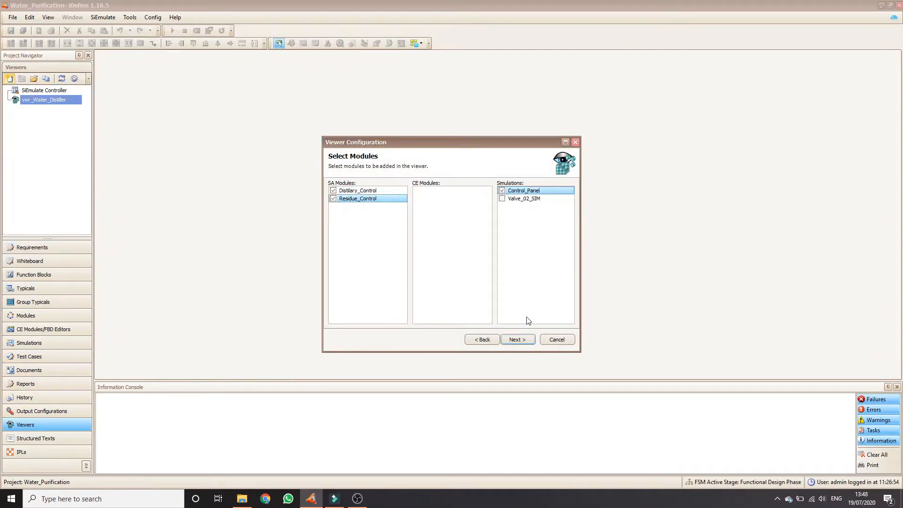
left_click(517, 340)
Add the Distilary_Control input tags, without the Default ones, to the viewer's input tags.
left_click(375, 316)
left_click(299, 141)
left_click(261, 142)
left_click(316, 229)
left_click_drag(264, 242, 262, 330)
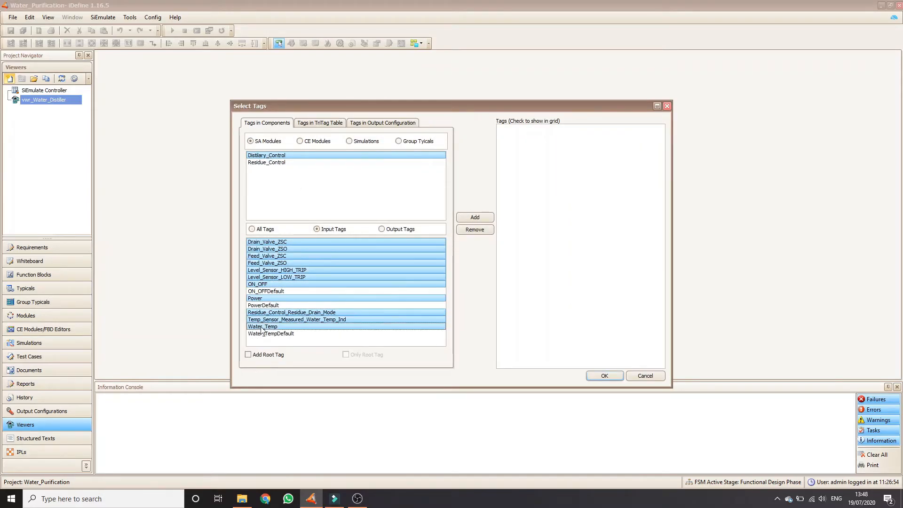
left_click(475, 217)
left_click(604, 375)
Add all Distilary_Control tags to the viewer's output tags.
left_click(375, 316)
key("ctrl+a")
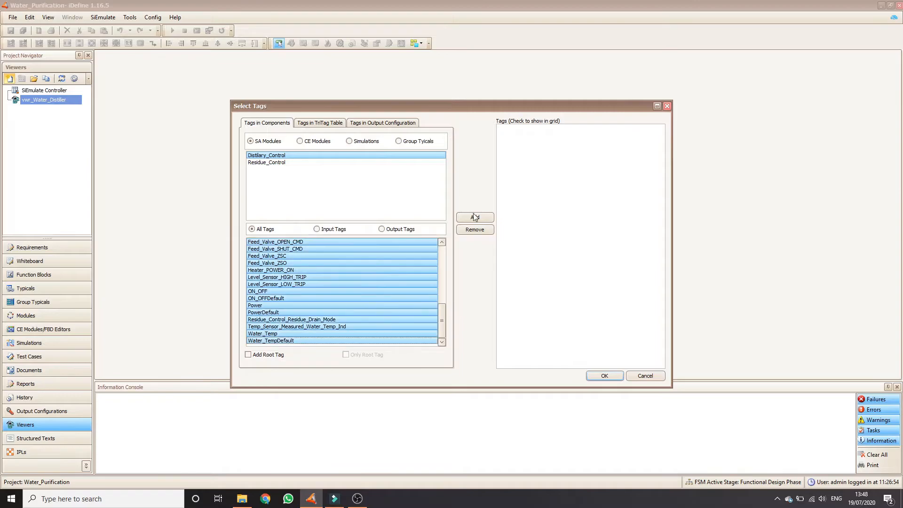
left_click(475, 217)
left_click(604, 375)
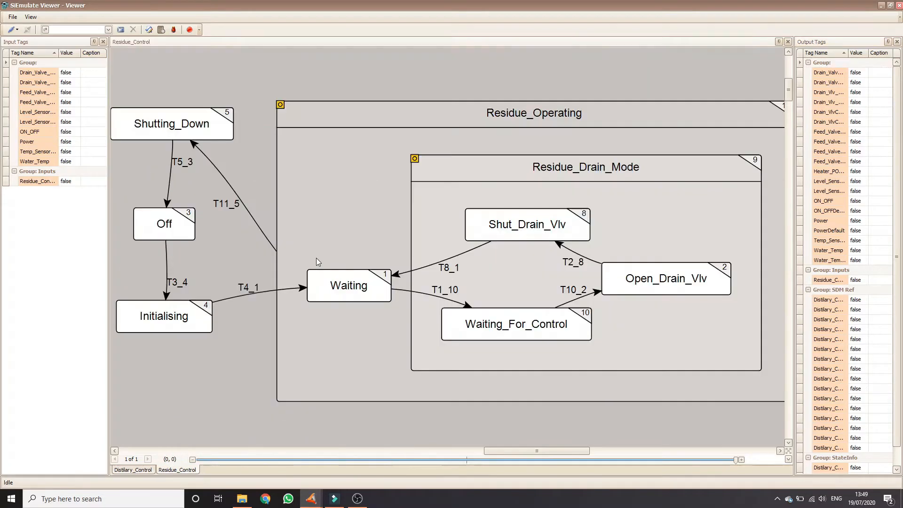
Dock the viewer's tabbed diagrams into separate panes.
left_click_drag(218, 469, 440, 257)
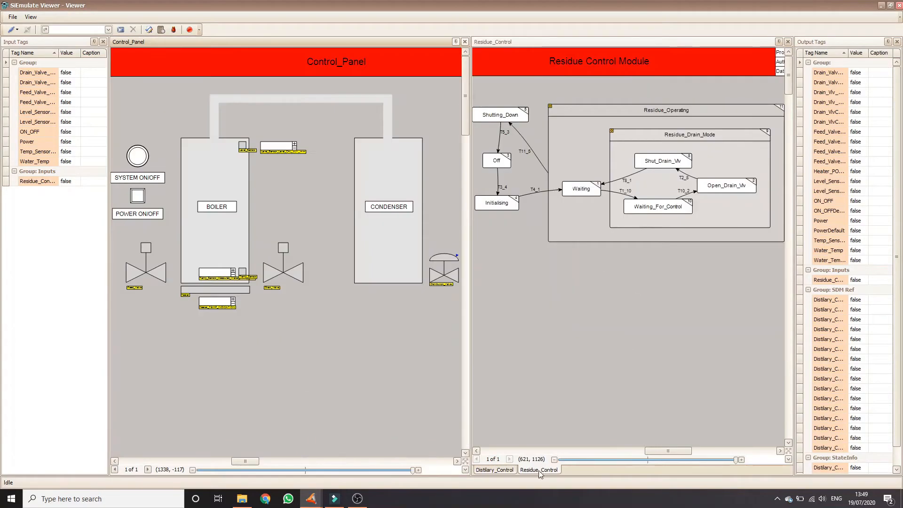
left_click_drag(540, 469, 632, 243)
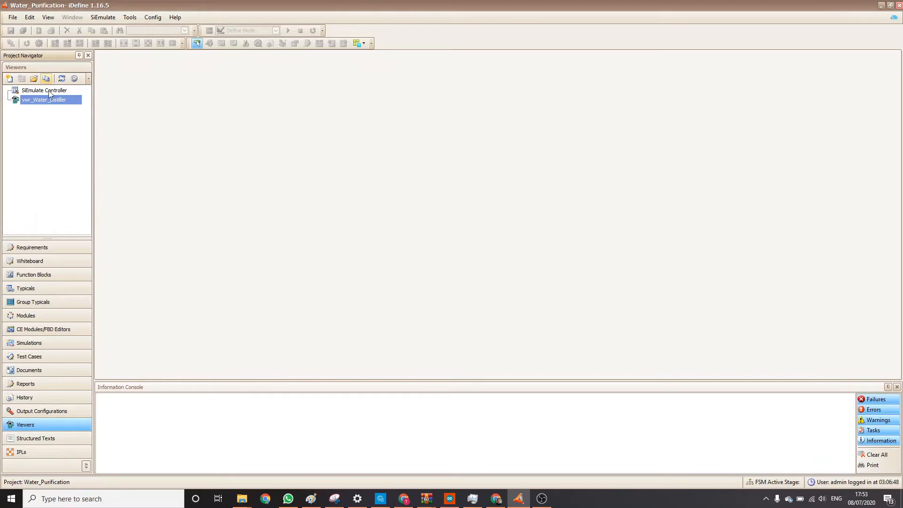
Open the vwr_Water_Distiller viewer and connect it to SiEmulator.
double_click(41, 102)
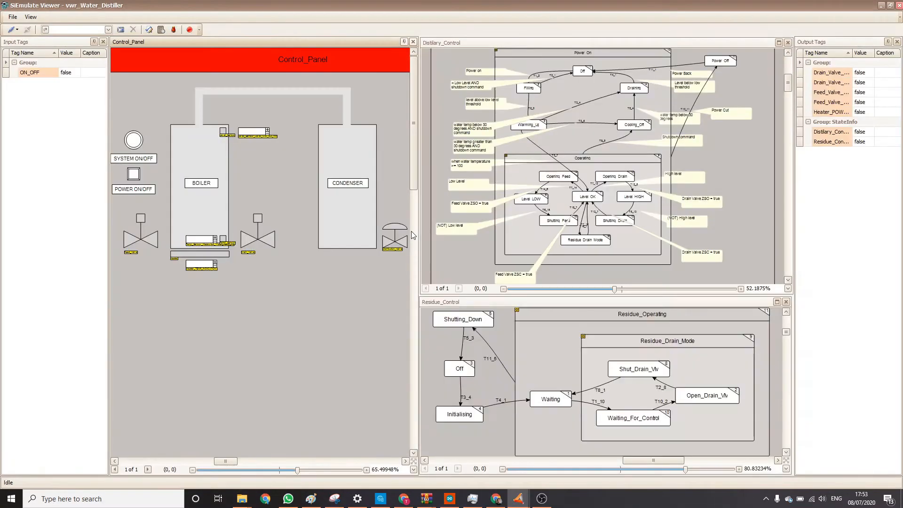
left_click(14, 29)
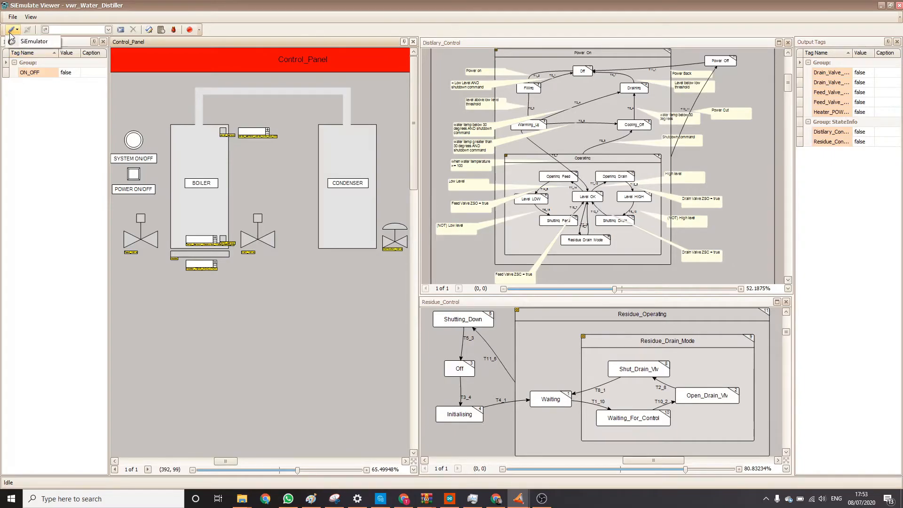
left_click(21, 44)
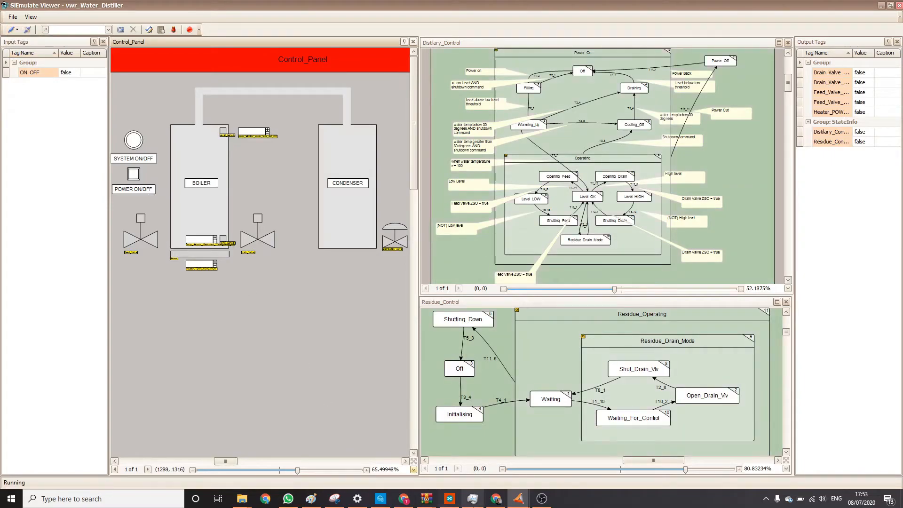
Load the OC_Water_Distiller programs and the Control_Panel simulation in the SiEmulate Controller, start the emulation and return to the viewer.
mouse_move(517, 498)
left_click(508, 470)
left_click(299, 125)
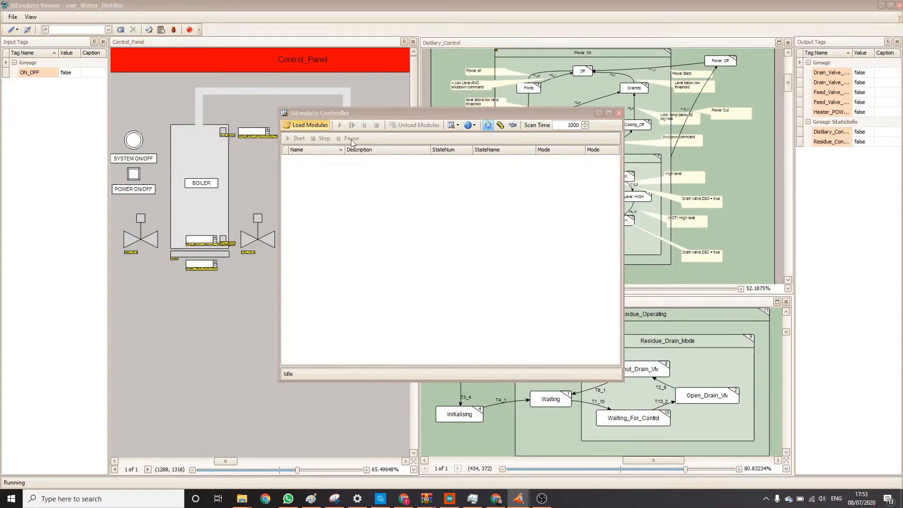
left_click(463, 320)
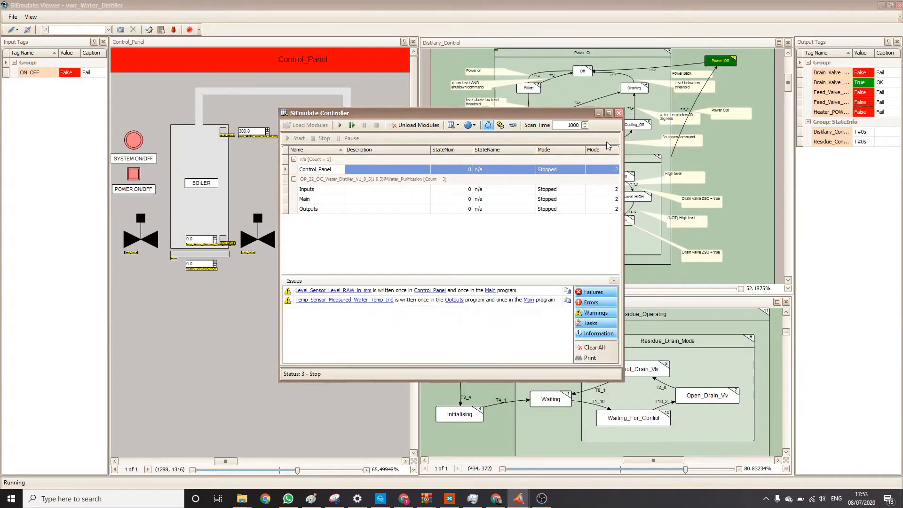
left_click(339, 124)
left_click(200, 341)
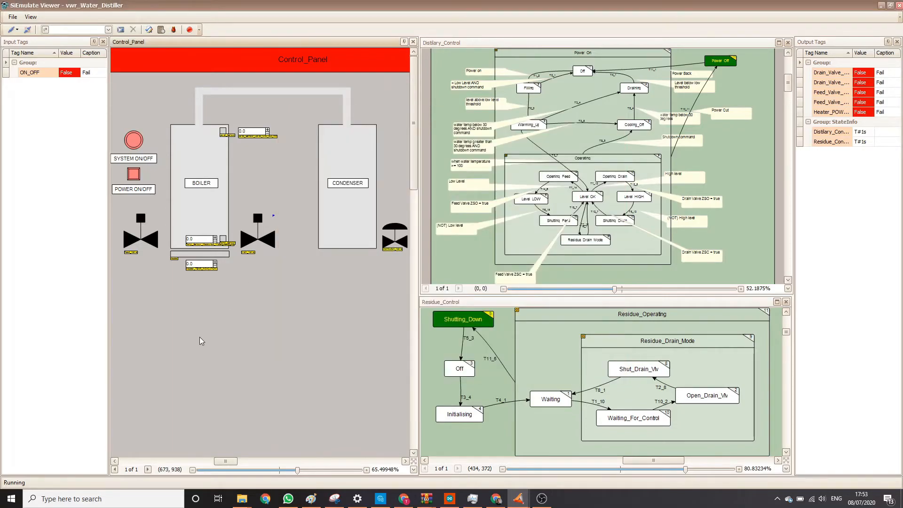
Switch on the power and the system on the Control_Panel, let the distiller run, and switch the system off.
left_click(134, 175)
left_click(139, 141)
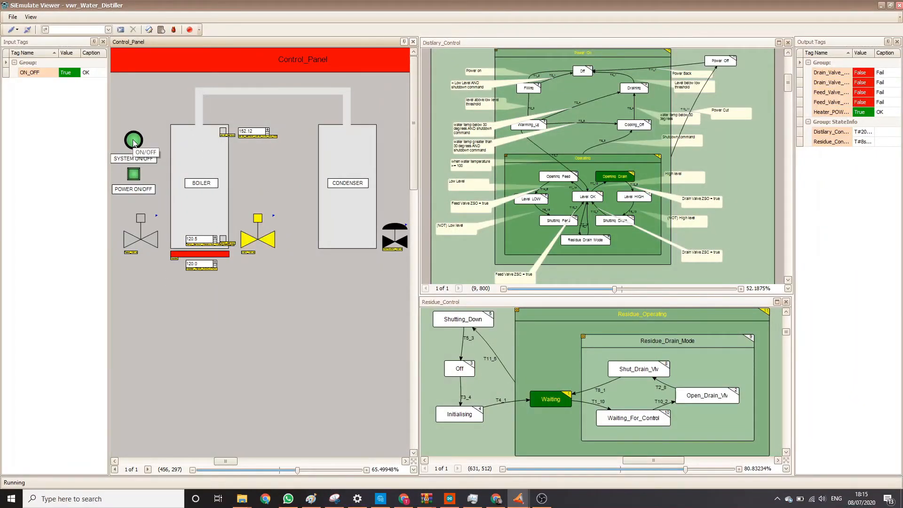
left_click(133, 141)
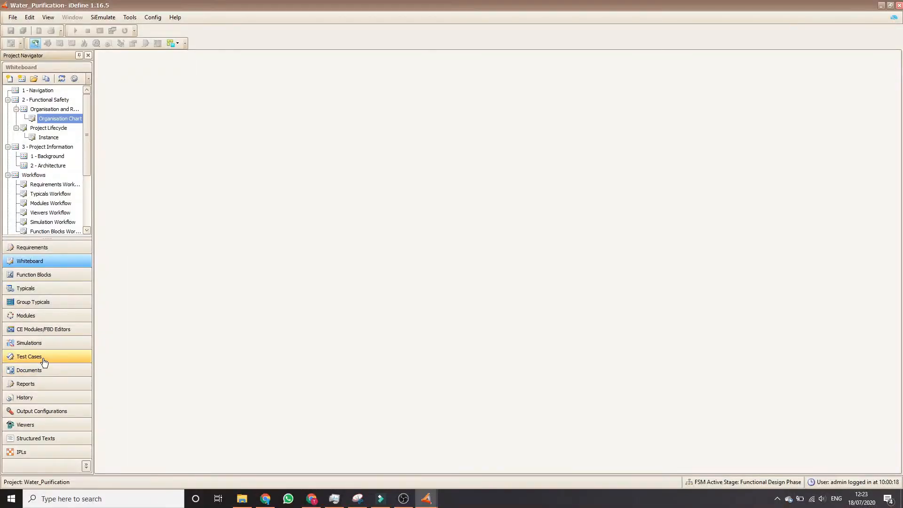
Open Test Case 1 from the test cases, accepting the proposed revision.
left_click(45, 361)
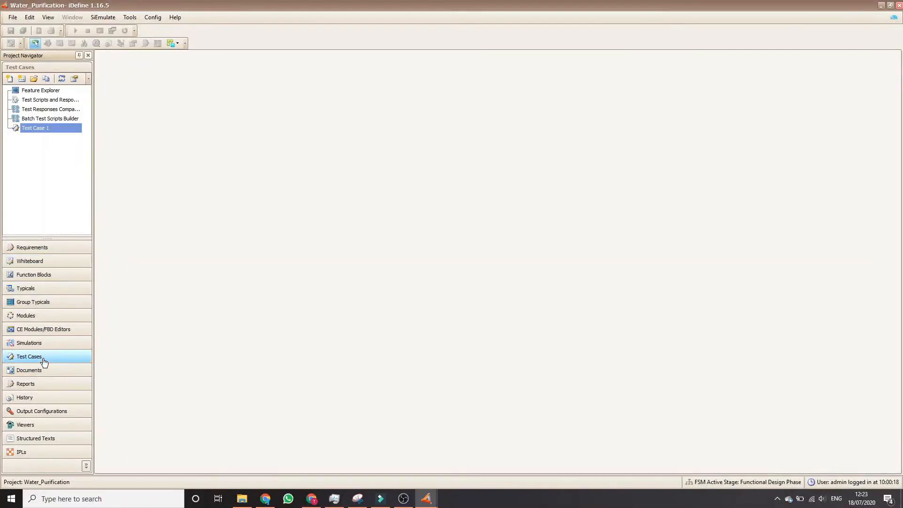
double_click(41, 129)
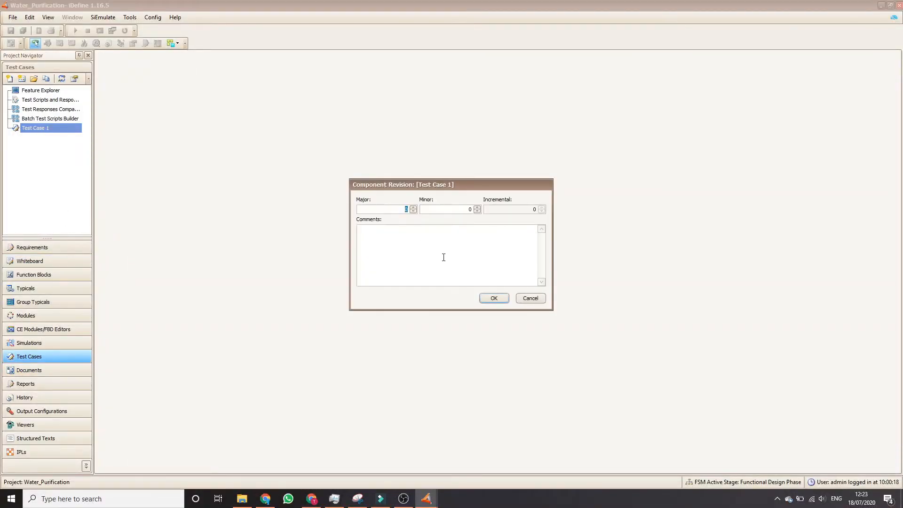
left_click(491, 297)
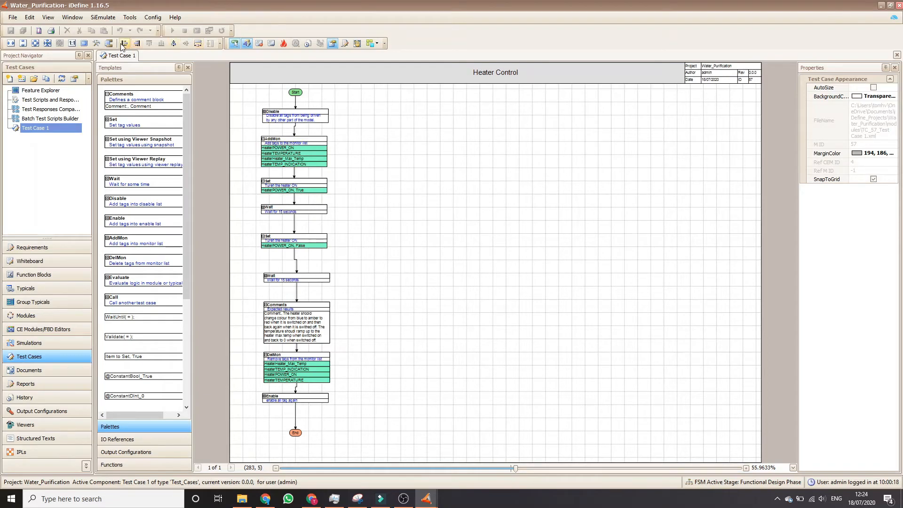
Generate the Test Case 1 command list, connect it to SiEmulator and bring up the SiEmulate Controller.
left_click(98, 43)
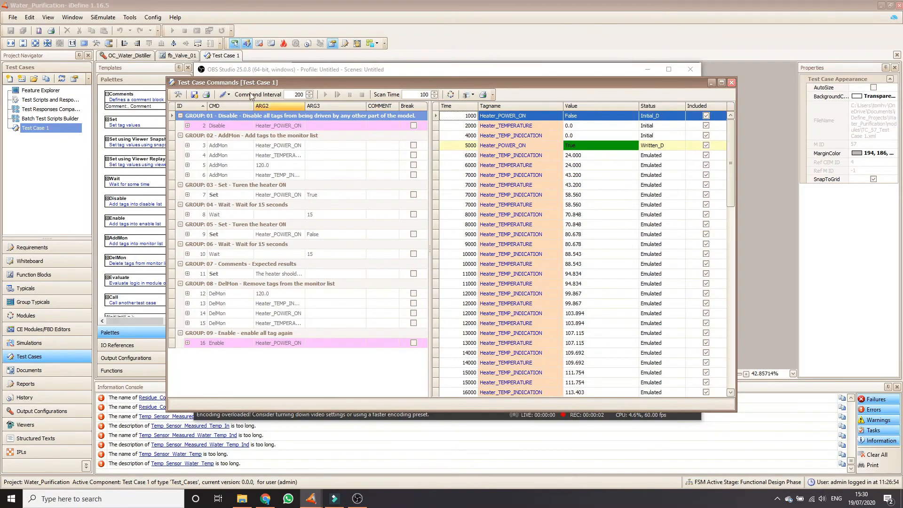
left_click(180, 94)
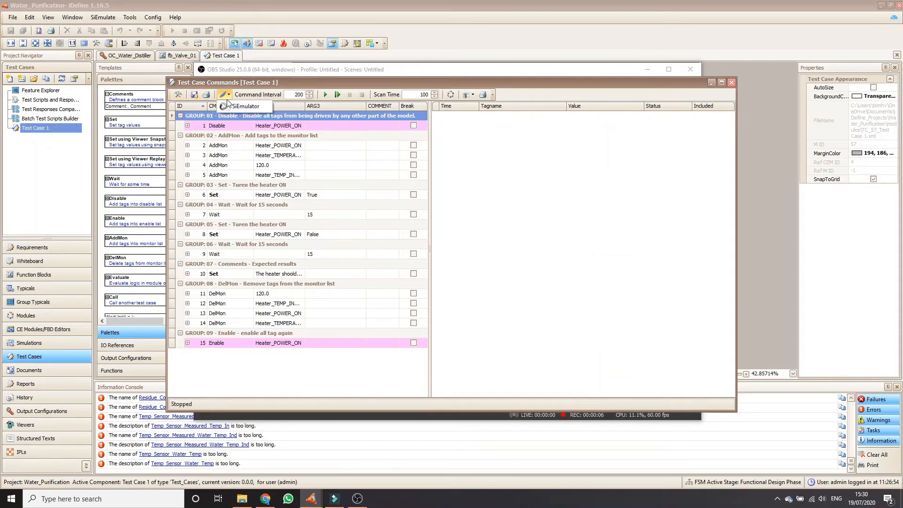
mouse_move(311, 498)
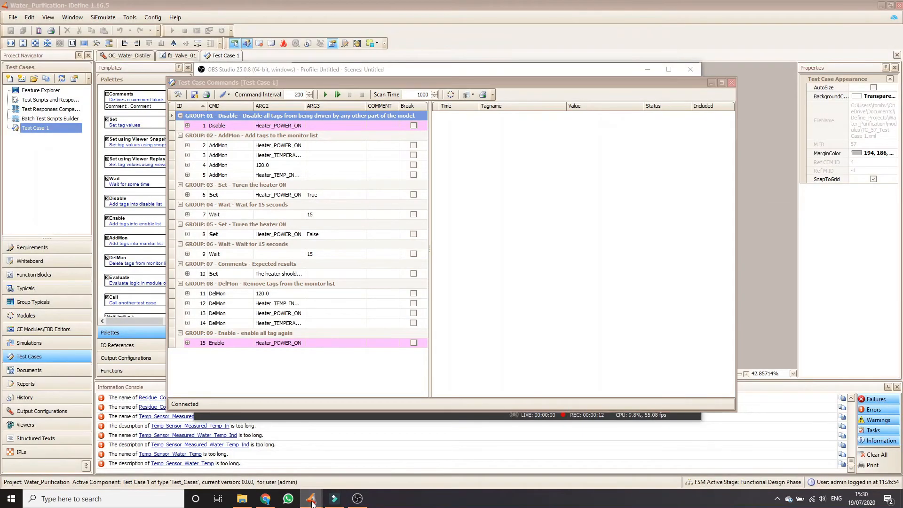
left_click(263, 459)
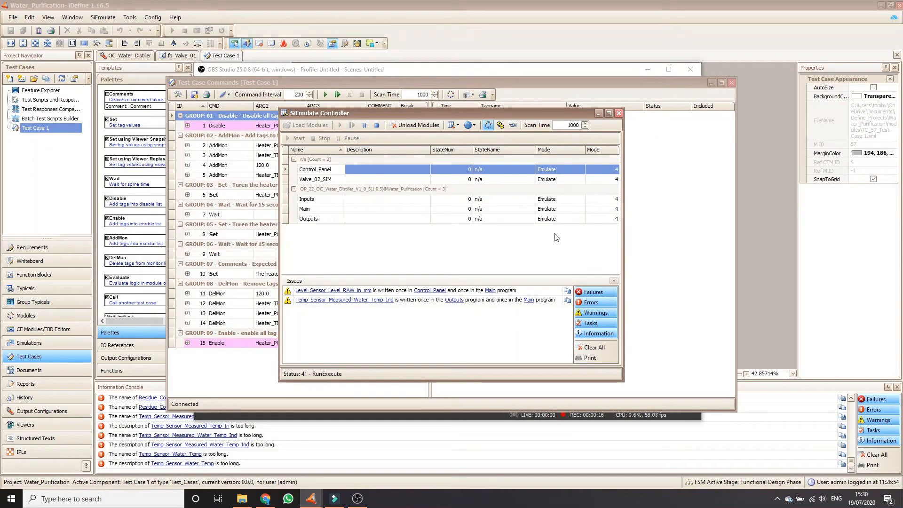
Run Test Case 1 with its commands window over the viewer beside the Control_Panel, and save the script and results.
left_click(665, 238)
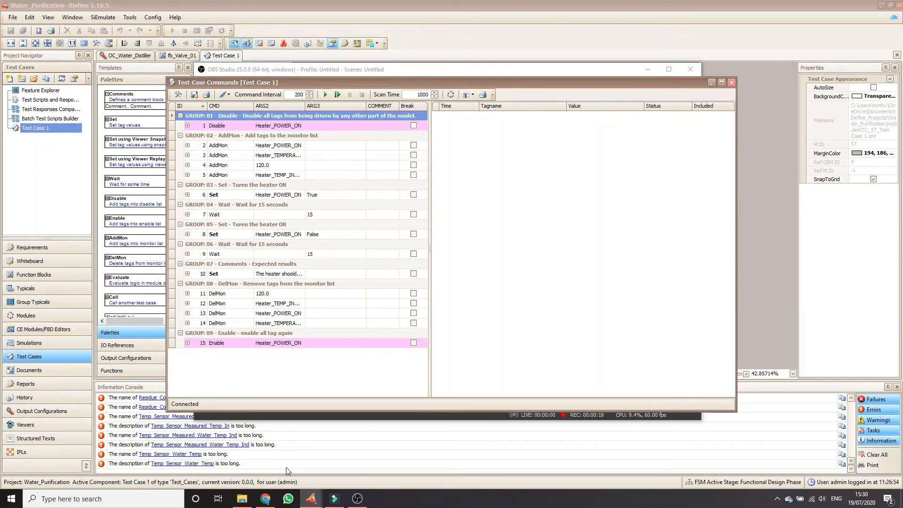
left_click(311, 497)
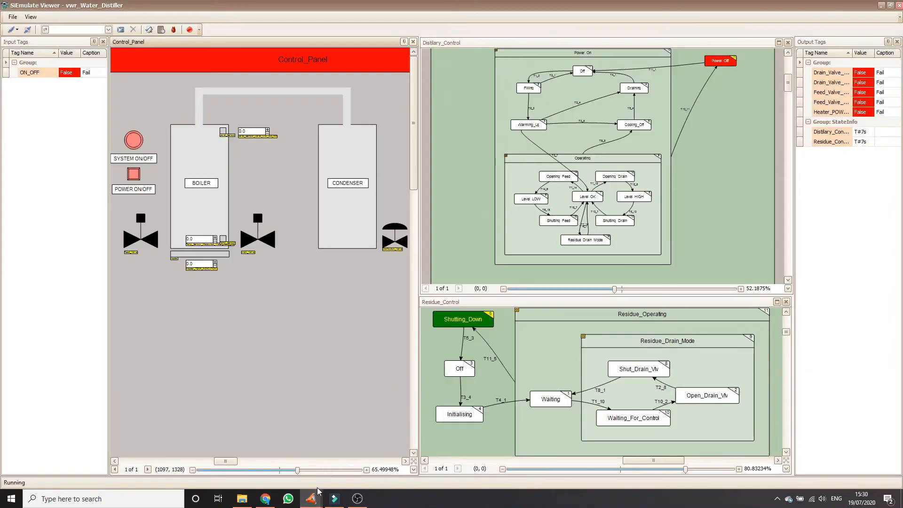
left_click(371, 461)
left_click_drag(451, 83, 347, 83)
left_click(233, 94)
left_click_drag(288, 81, 619, 118)
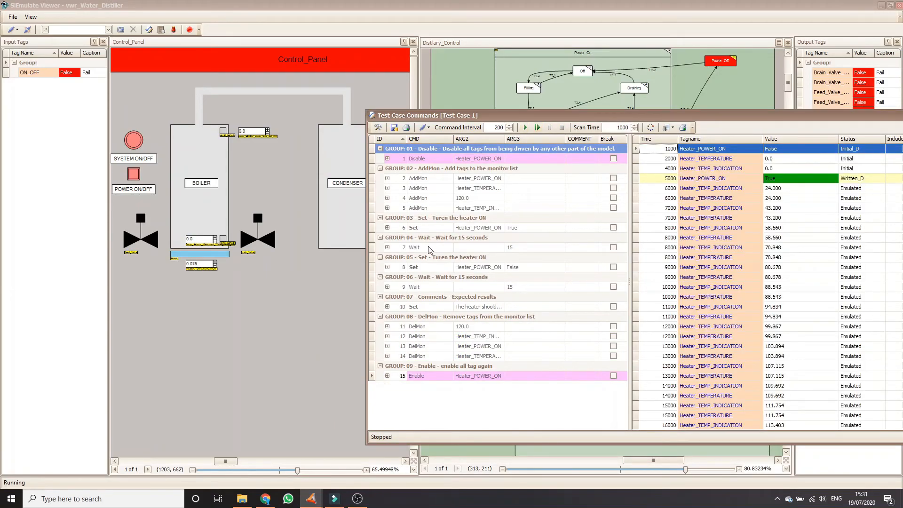
left_click(394, 128)
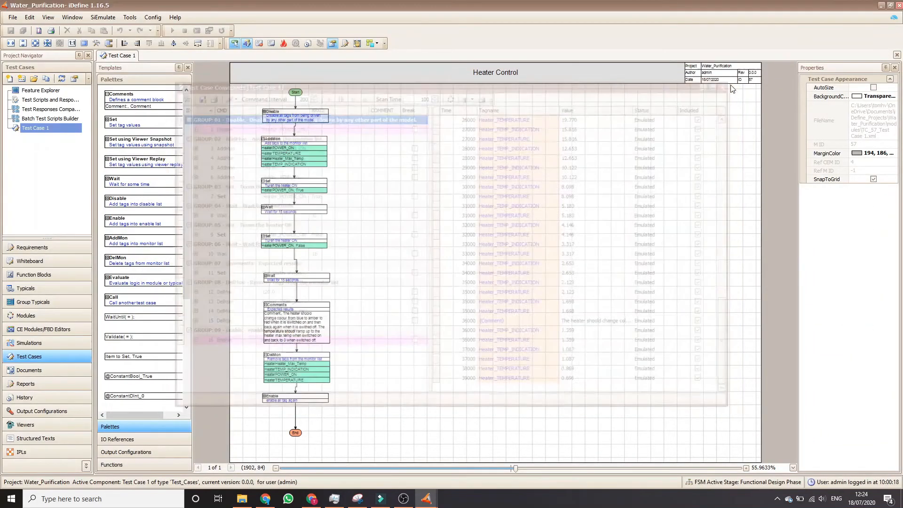
Open the Heater Test Cases PDF and read through its purpose, drawing, scripts and results sections.
left_click(242, 498)
double_click(560, 193)
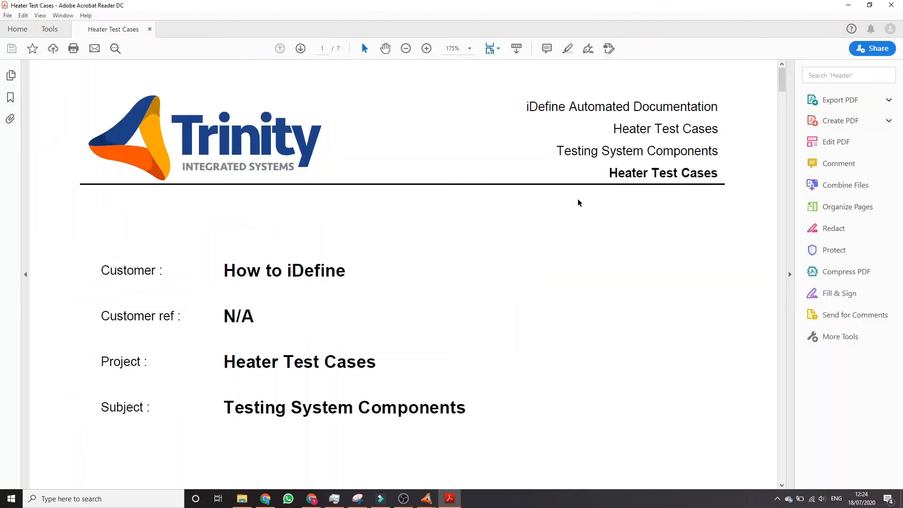
scroll(430, 297, "down", 2, "ctrl")
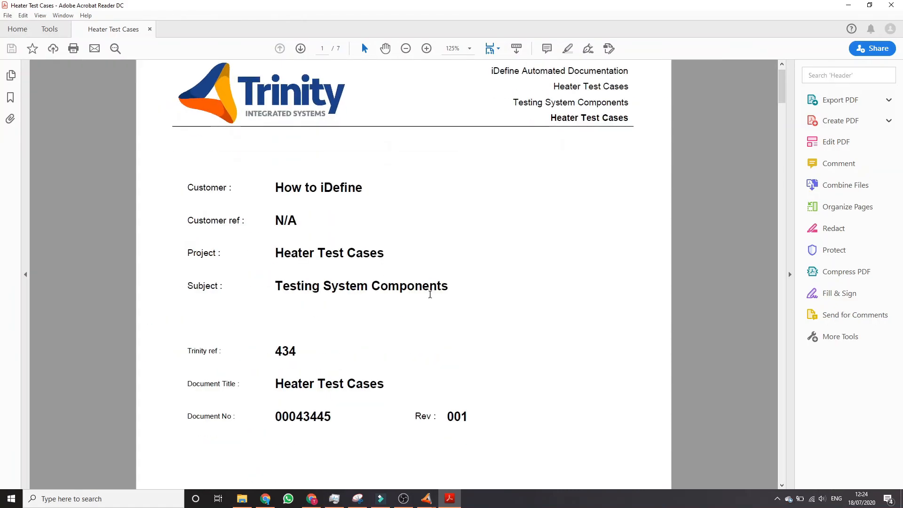
scroll(430, 294, "down", 8)
scroll(430, 294, "down", 10)
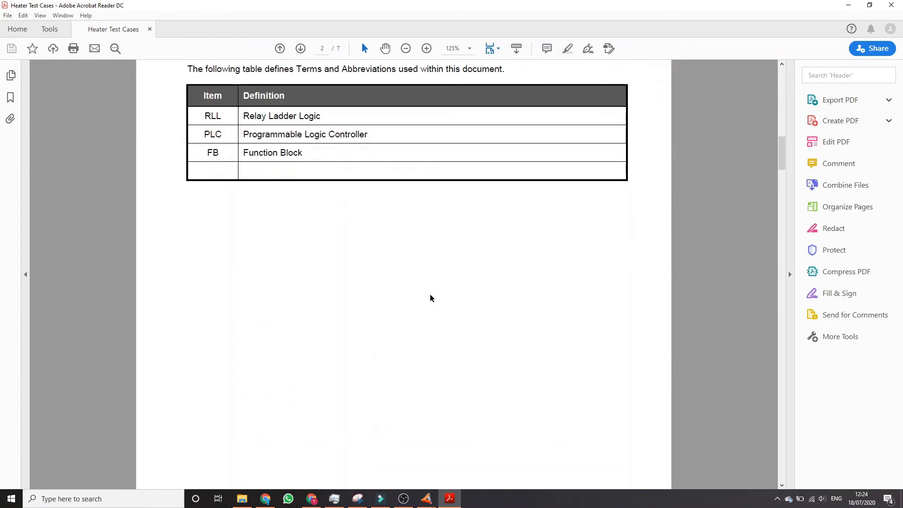
scroll(430, 297, "down", 15)
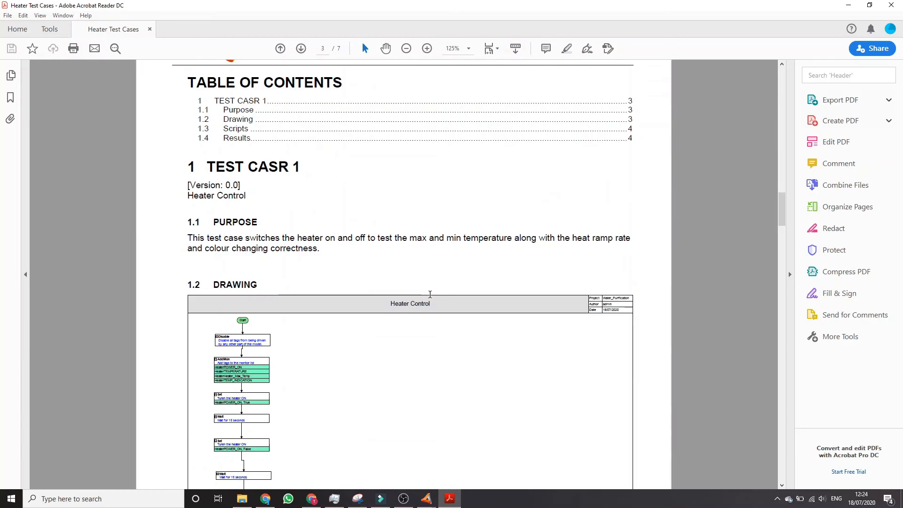
scroll(364, 304, "down", 5)
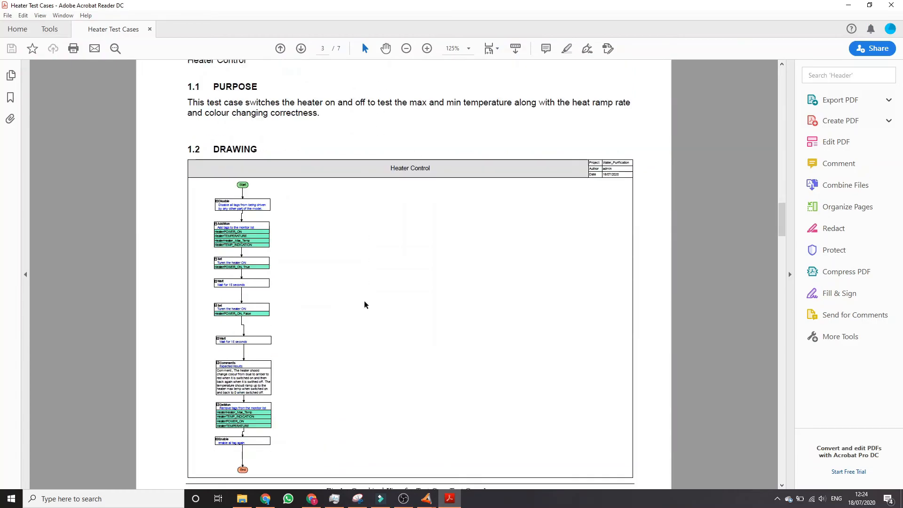
scroll(365, 304, "down", 10)
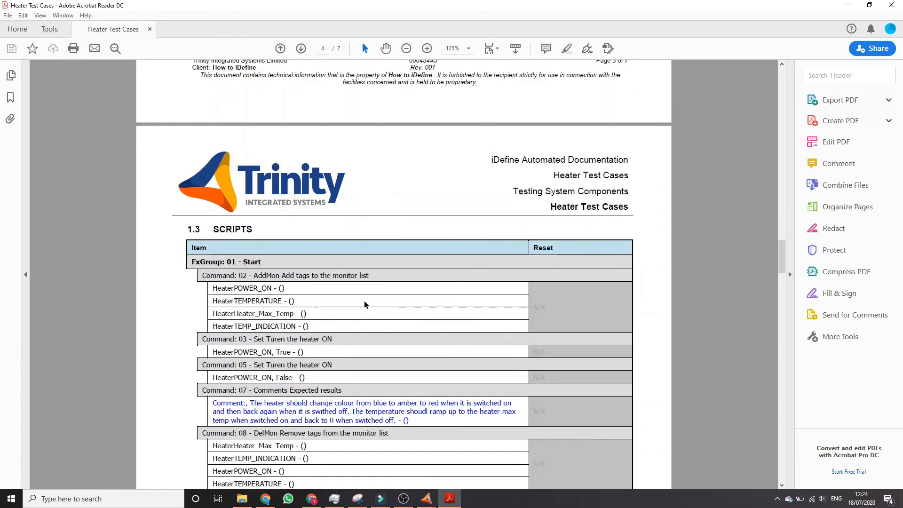
scroll(380, 244, "down", 10)
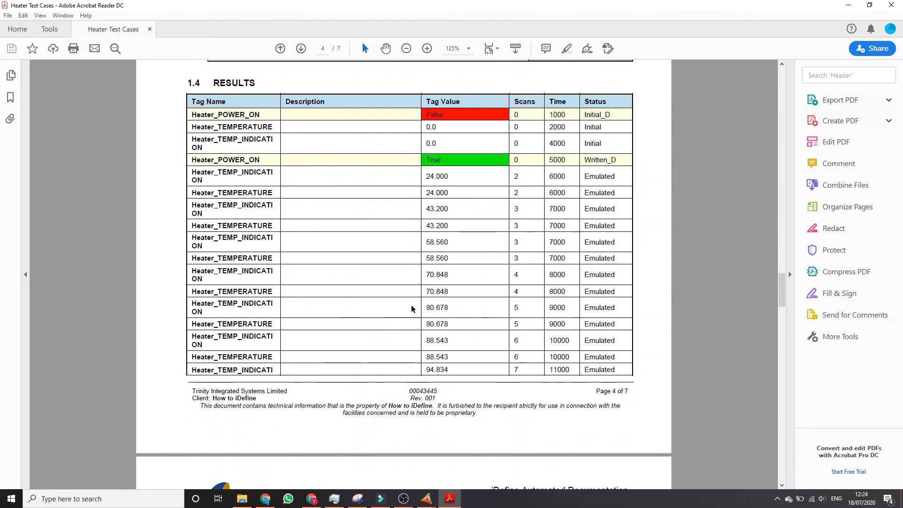
scroll(410, 198, "down", 15)
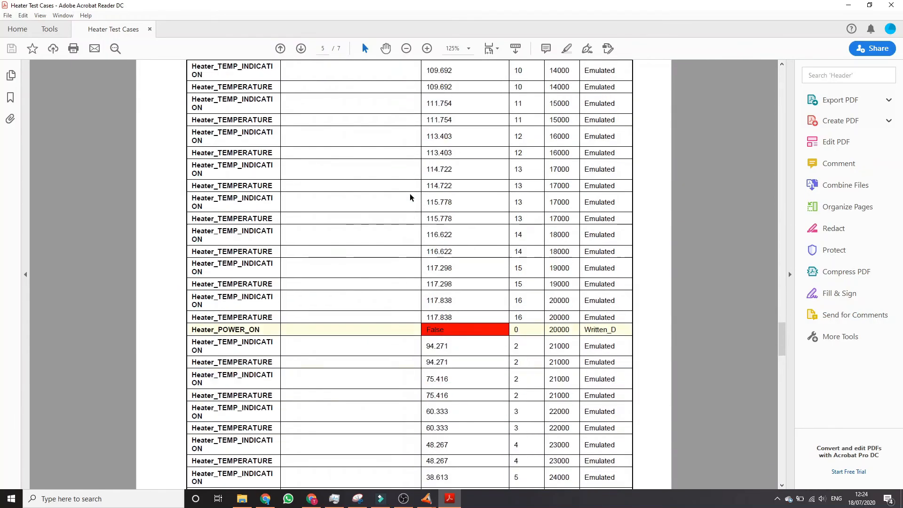
scroll(410, 197, "down", 15)
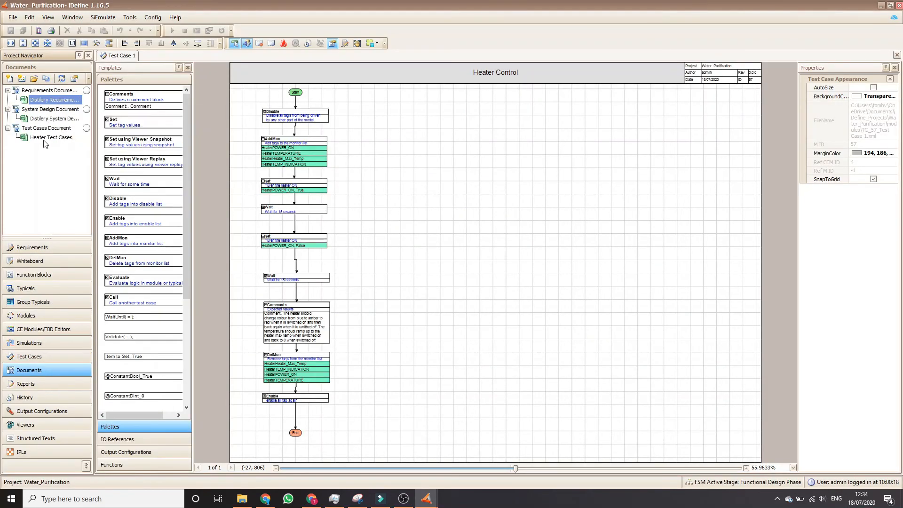
Open the Distilery System Design Document, accepting the proposed revision, and look through its typical and module sections.
double_click(50, 120)
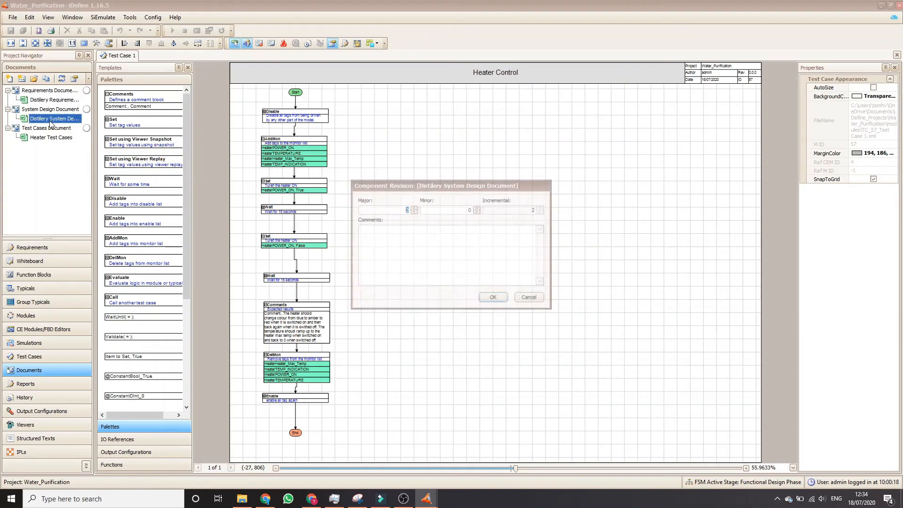
left_click(491, 297)
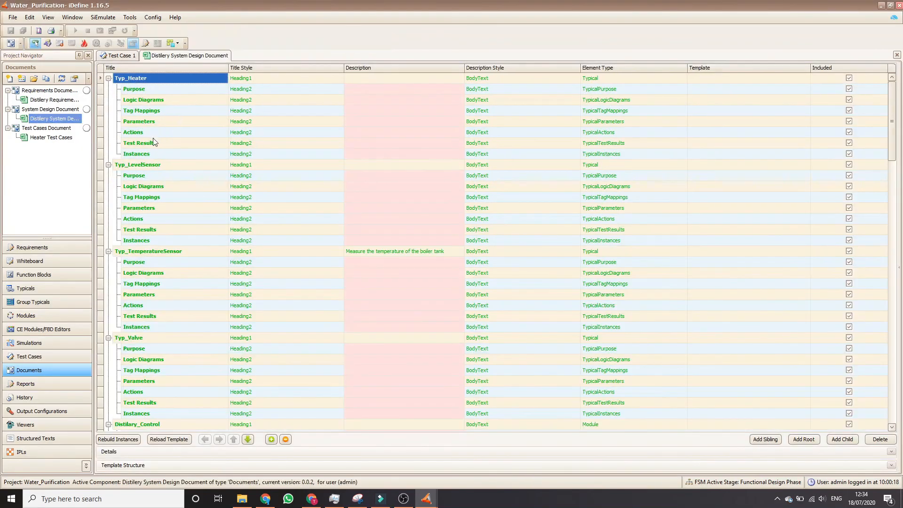
scroll(179, 175, "down", 17)
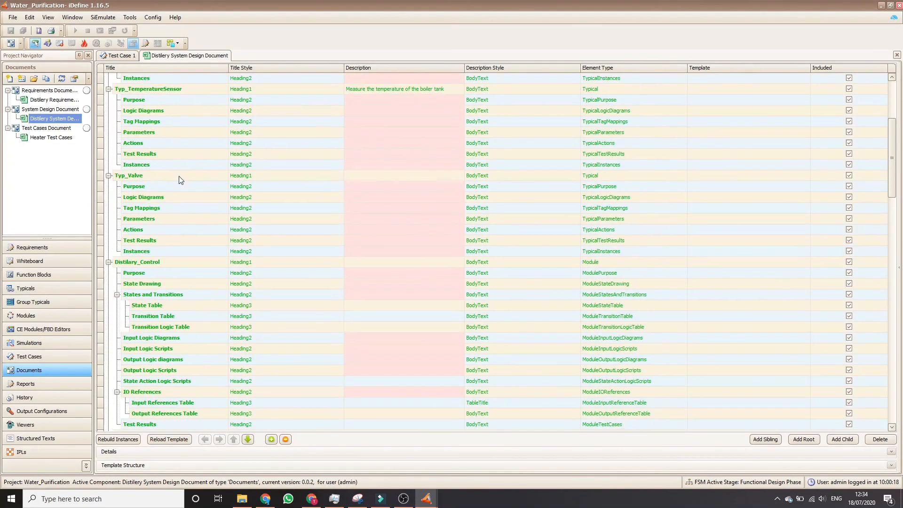
Reload the template and rebuild the instances of the Distilery System Design Document, and save it.
left_click(169, 439)
left_click(123, 440)
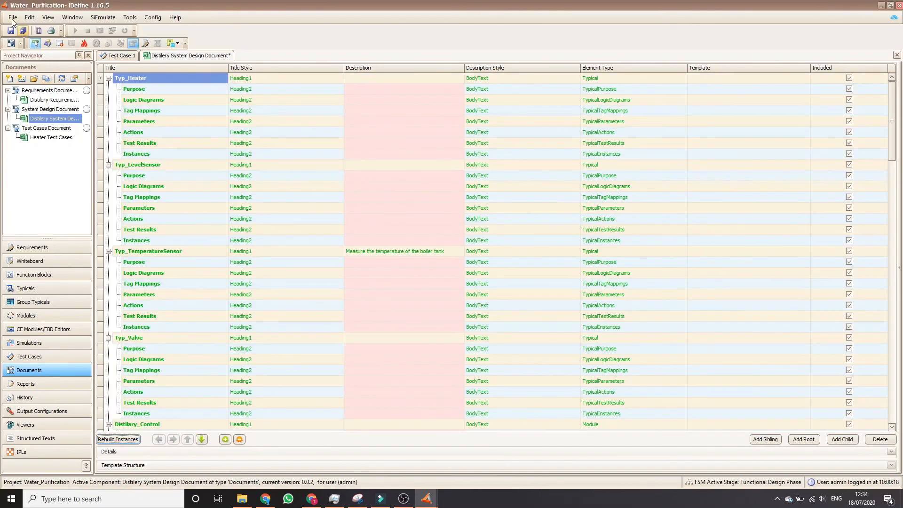
left_click(11, 31)
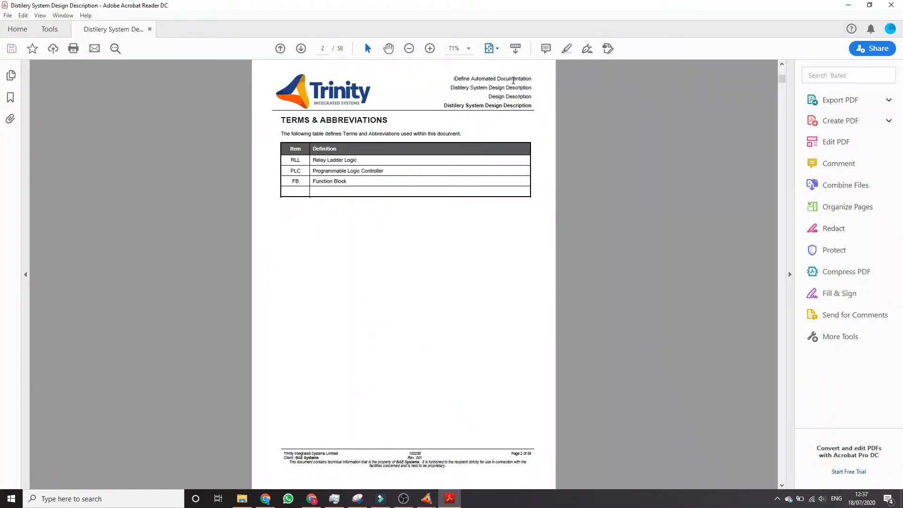
Page through the generated Distilery System Design Description PDF, including its logic diagrams, scripts and function block parameters.
scroll(513, 79, "down", 15)
scroll(513, 80, "down", 15)
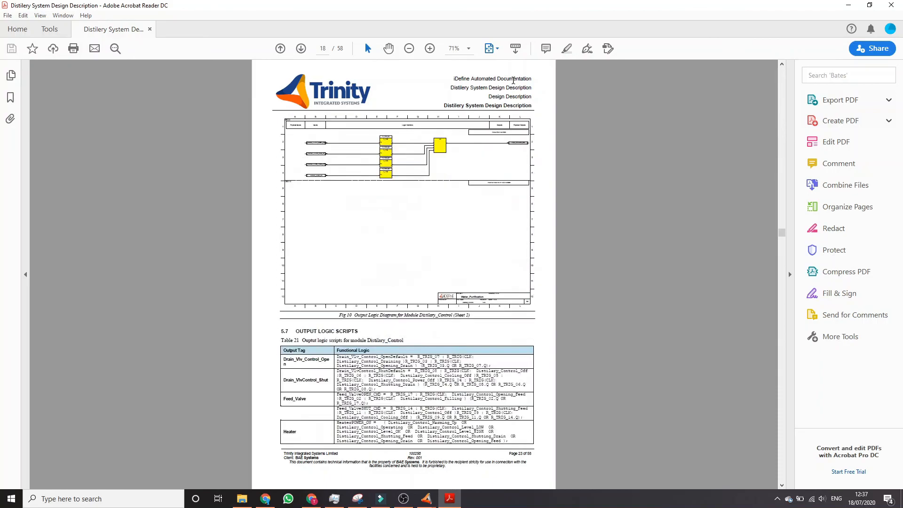
scroll(513, 80, "down", 8)
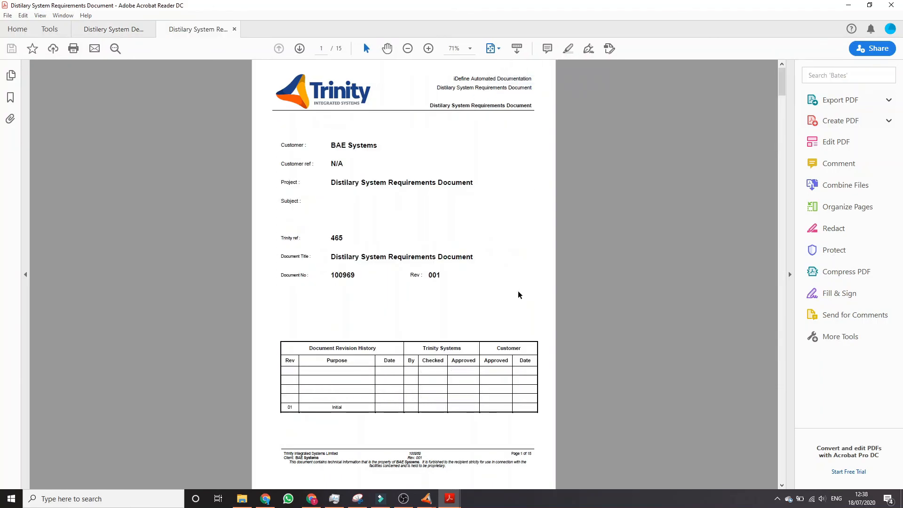
scroll(518, 295, "down", 13)
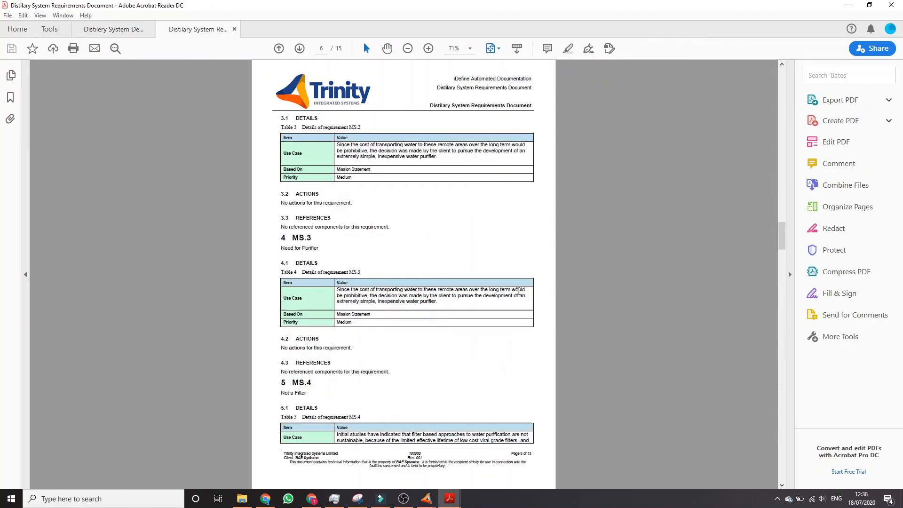
Review the requirement details, actions and references in the Distilary System Requirements Document PDF and close the PDF reader.
scroll(519, 295, "down", 1)
scroll(518, 295, "up", 4)
scroll(519, 295, "up", 6)
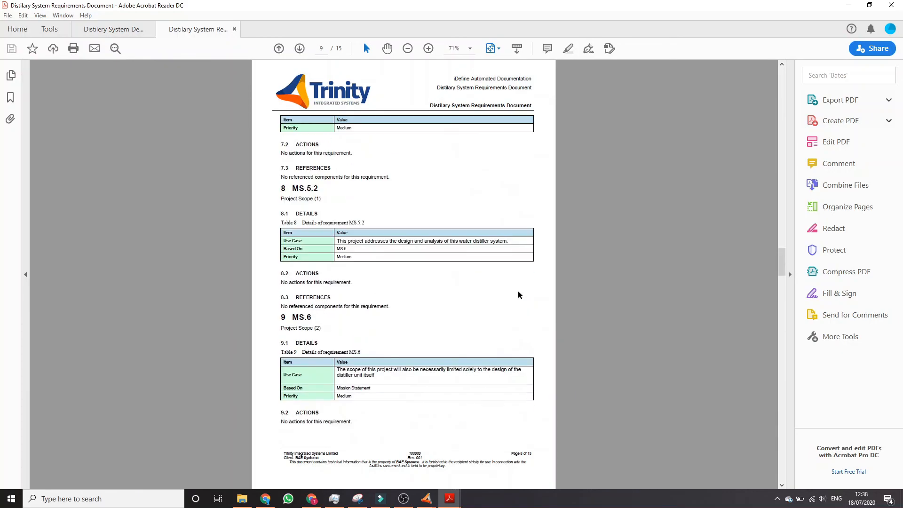
left_click(891, 5)
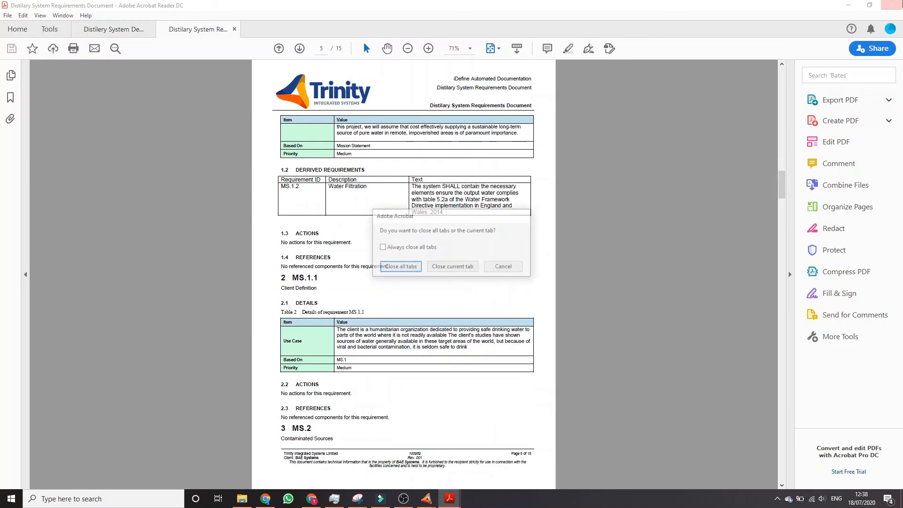